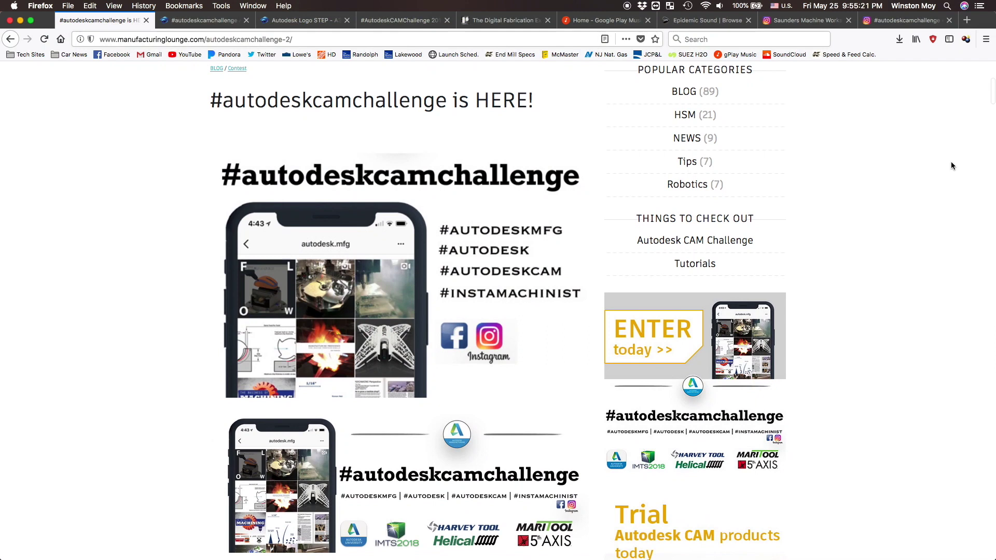
# Read the #autodeskcamchallenge article from its introduction through the trophy section to the task description
pyautogui.scroll(-3, 951, 166)
pyautogui.scroll(-3, 950, 165)
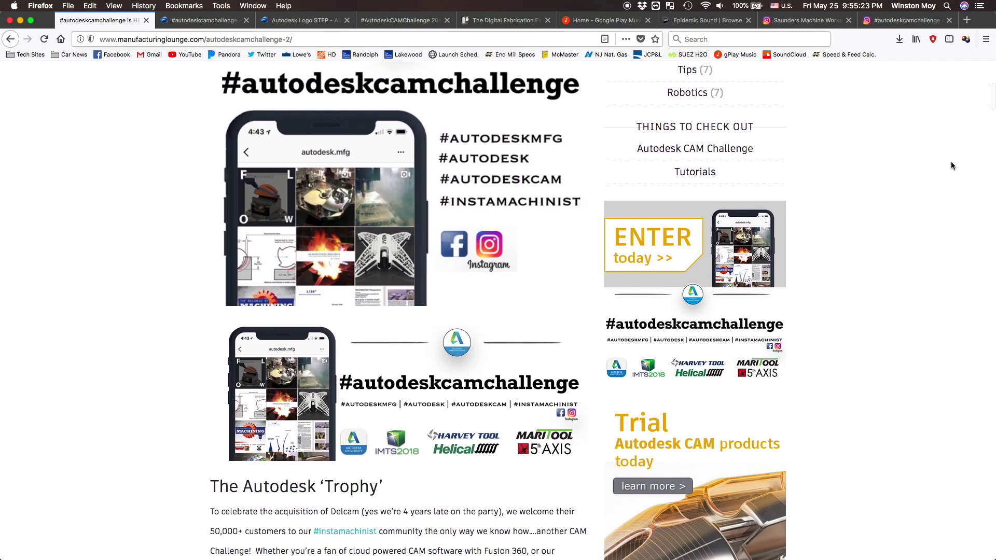
pyautogui.scroll(-3, 951, 165)
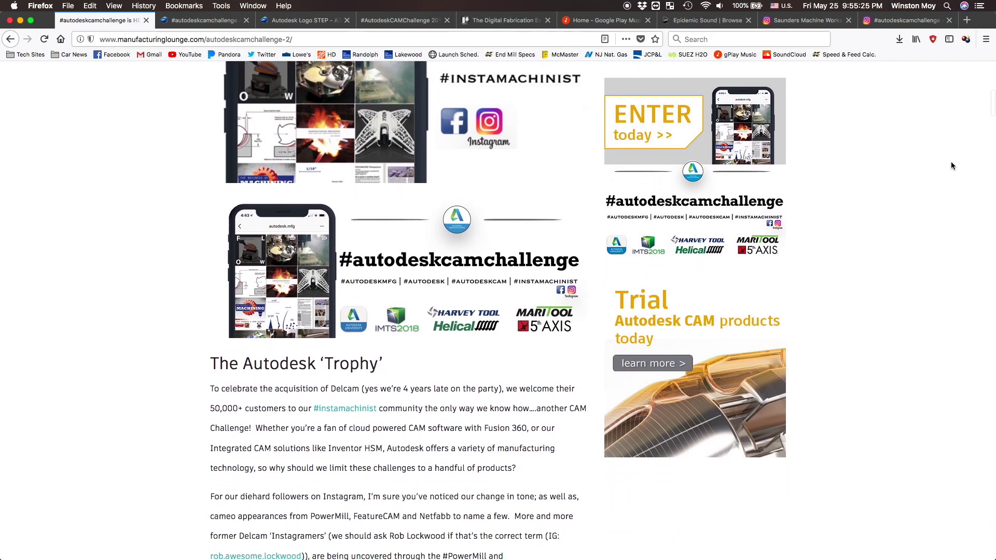
pyautogui.scroll(-3, 951, 165)
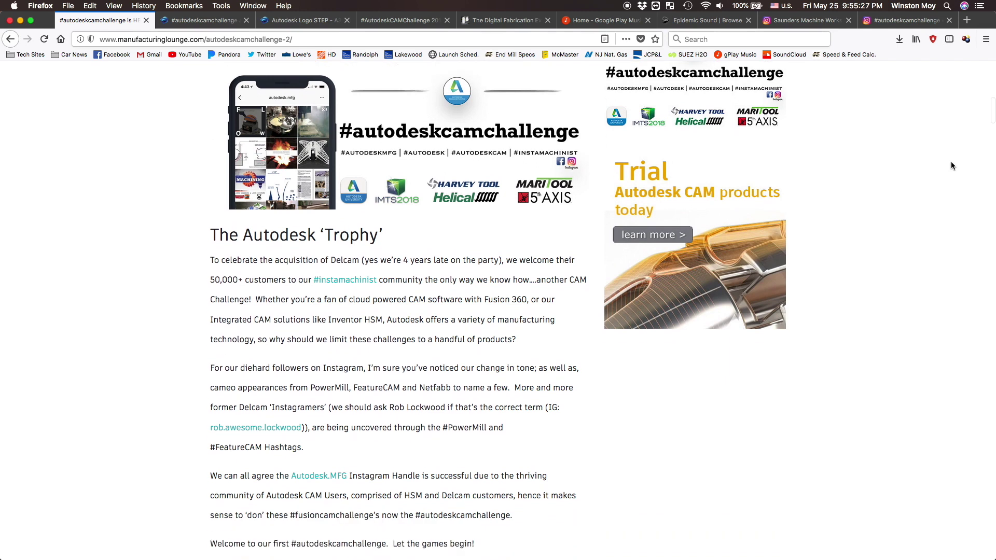
pyautogui.scroll(-1, 951, 165)
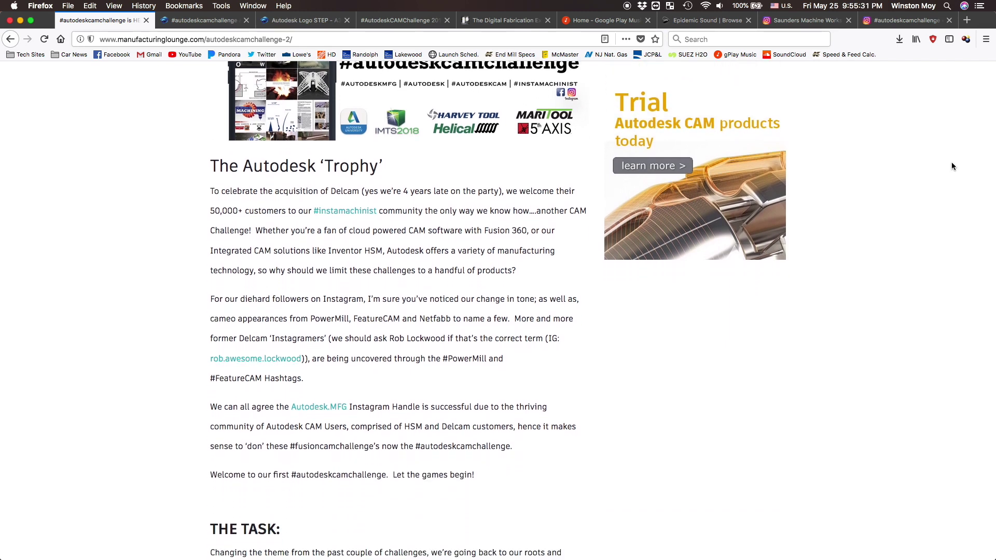
pyautogui.scroll(-10, 951, 166)
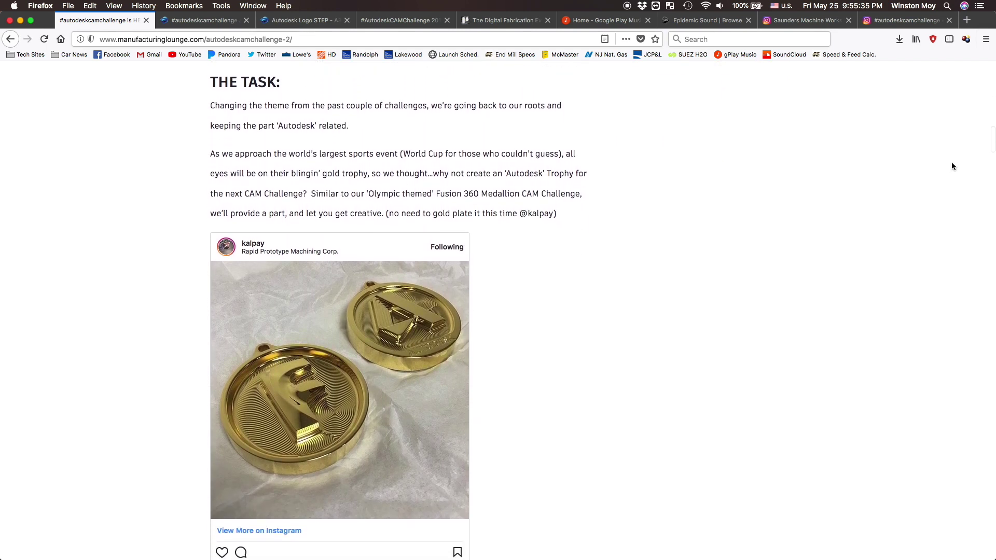
pyautogui.scroll(-1, 951, 166)
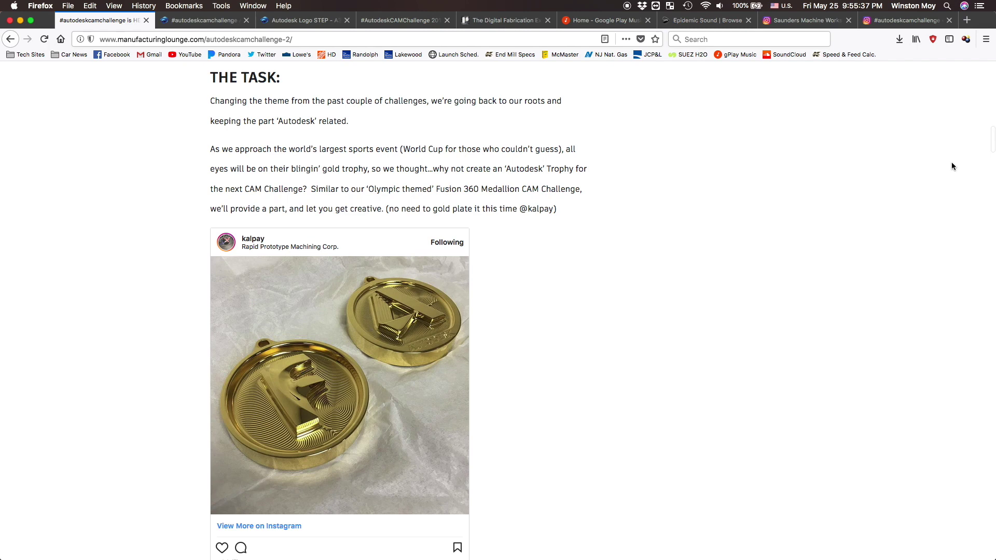
pyautogui.scroll(-2, 952, 166)
# Look over the first-place entry on the challenge winners page and examine the AU logo model in the online 3D viewer
pyautogui.middleClick(899, 117)
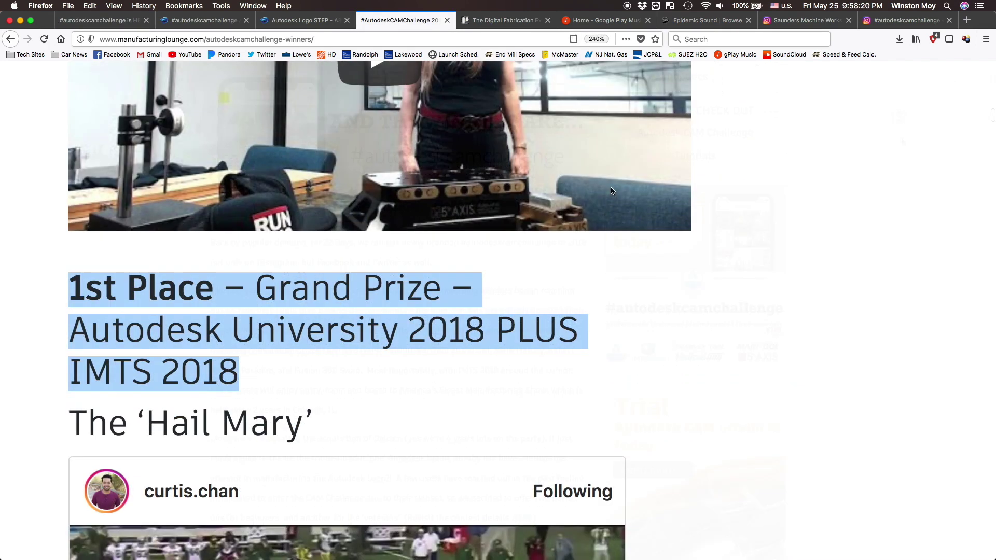
pyautogui.scroll(-3, 611, 186)
pyautogui.middleClick(688, 242)
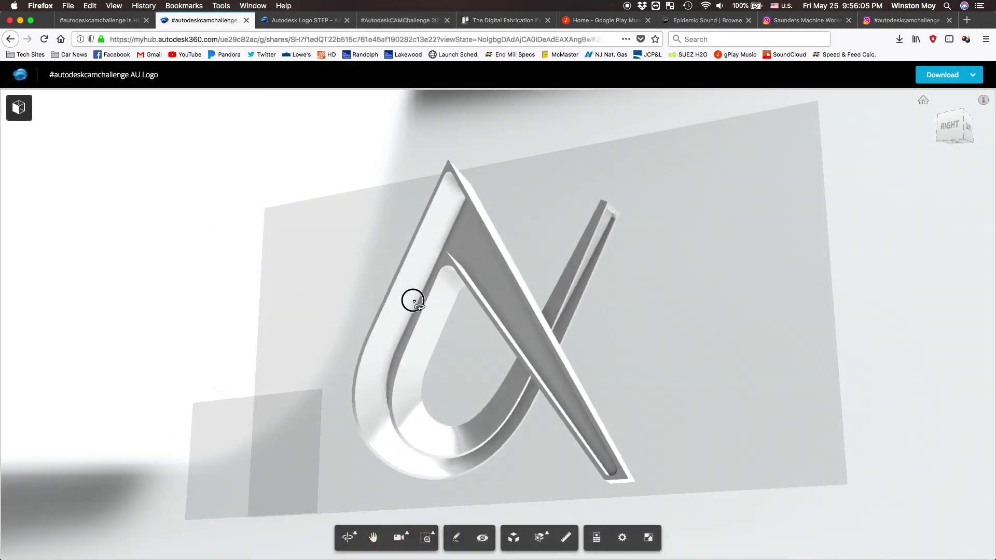
pyautogui.moveTo(412, 295); pyautogui.dragTo(409, 332)
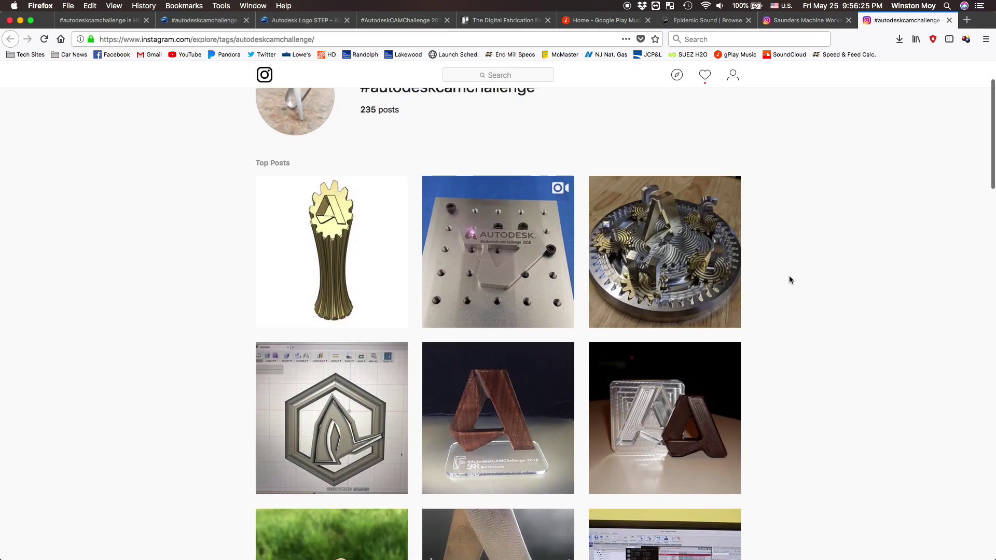
# Browse the top Instagram posts tagged #autodeskcamchallenge for example entries
pyautogui.scroll(-3, 789, 277)
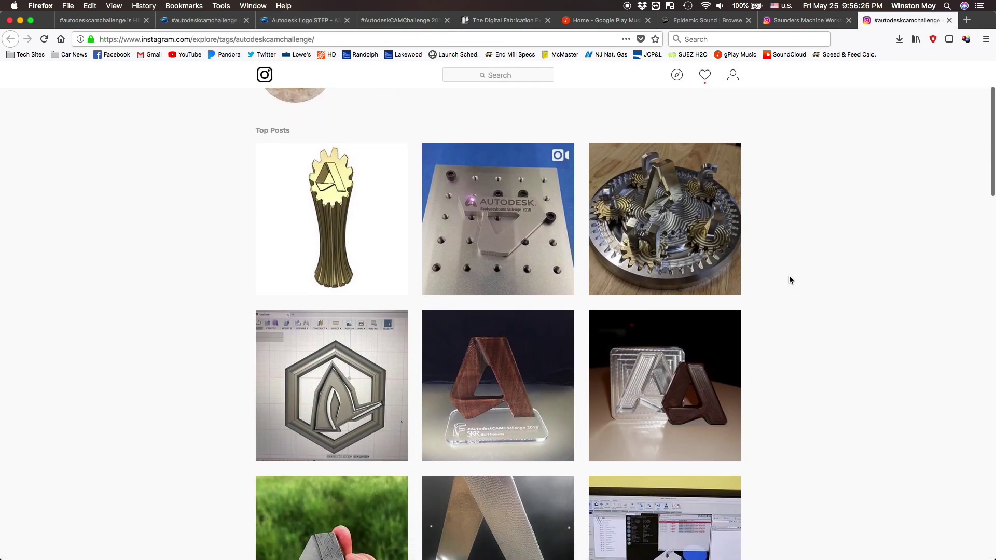
pyautogui.click(720, 225)
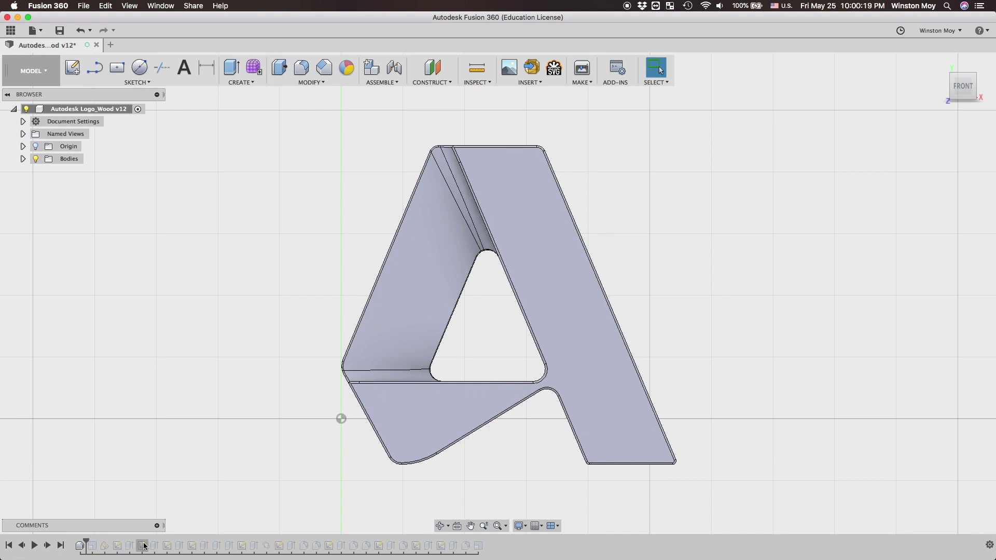
# Advance the logo's design history to the scale feature and review its non-uniform X, Y and Z scale settings
pyautogui.click(47, 547)
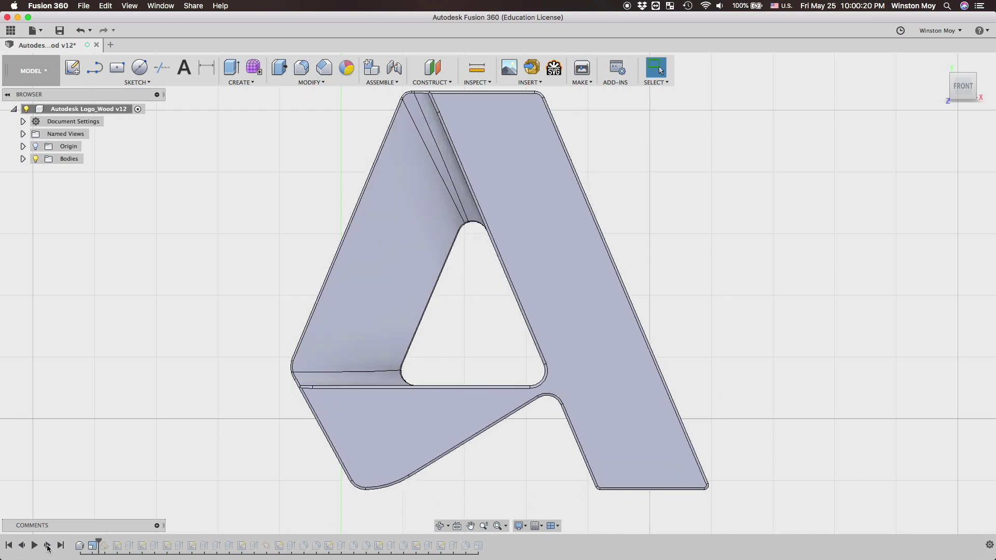
pyautogui.rightClick(79, 546)
pyautogui.click(114, 456)
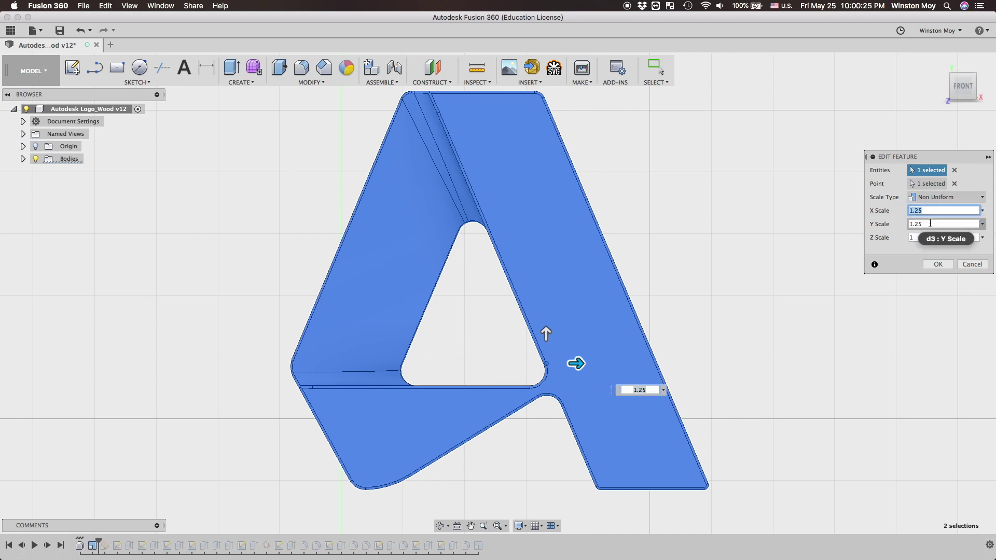
pyautogui.moveTo(930, 224); pyautogui.dragTo(908, 223)
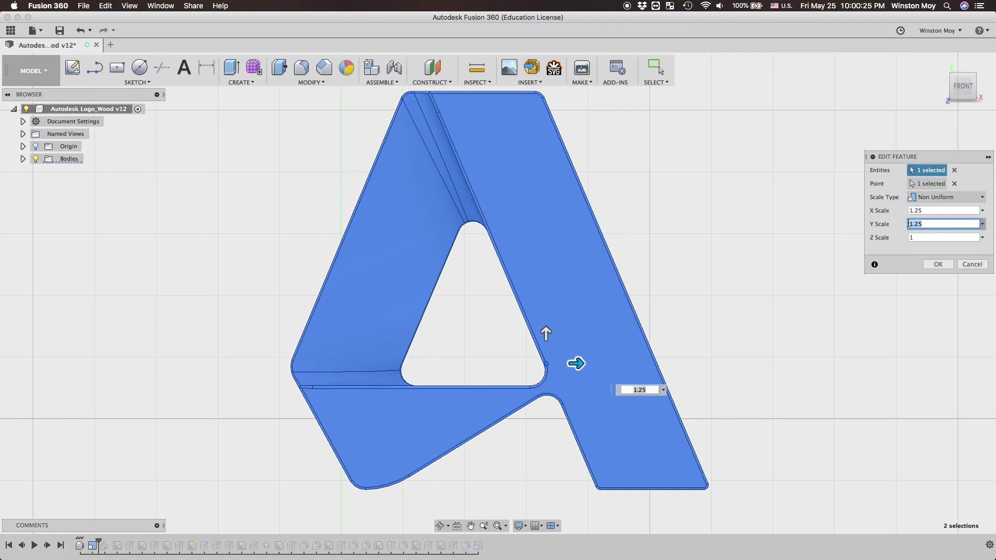
pyautogui.click(931, 267)
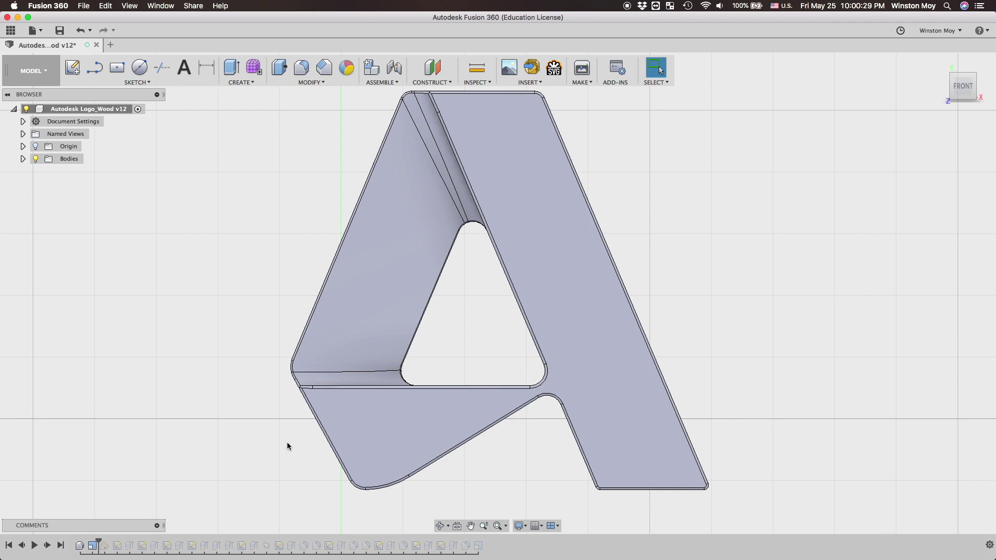
# Turn the logo to its back side and replay the design history through the first pocket cuts
pyautogui.click(974, 78)
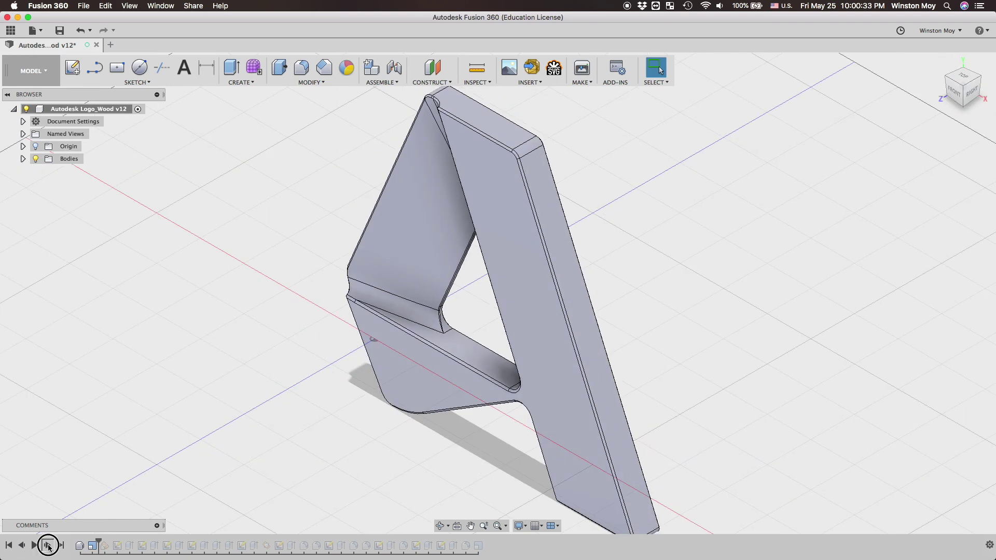
pyautogui.click(974, 91)
pyautogui.click(962, 86)
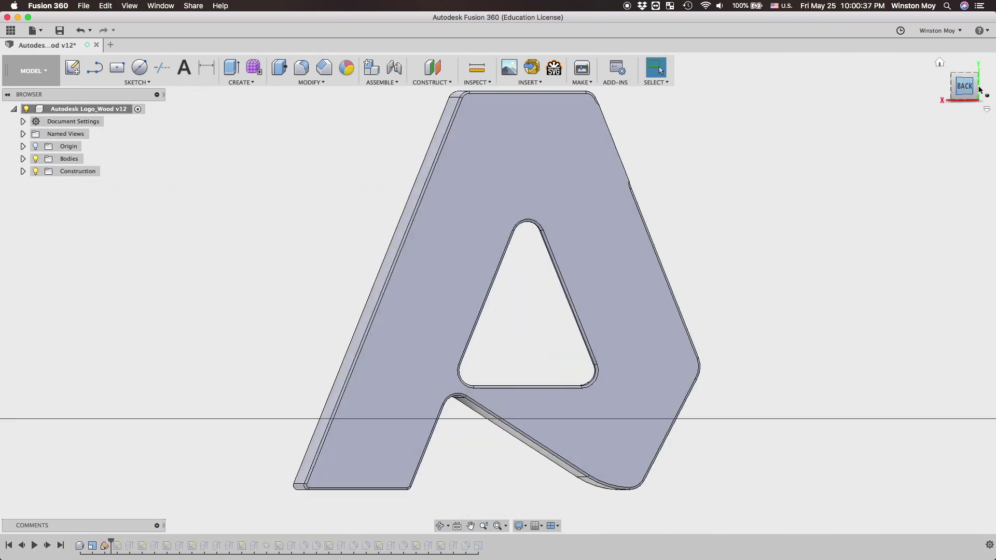
pyautogui.moveTo(959, 83); pyautogui.dragTo(797, 139)
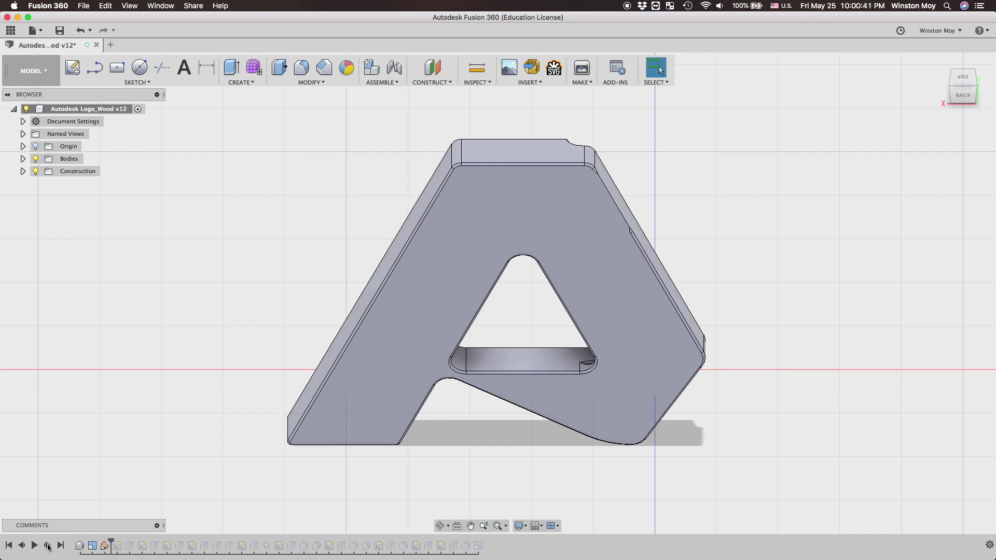
pyautogui.click(47, 546)
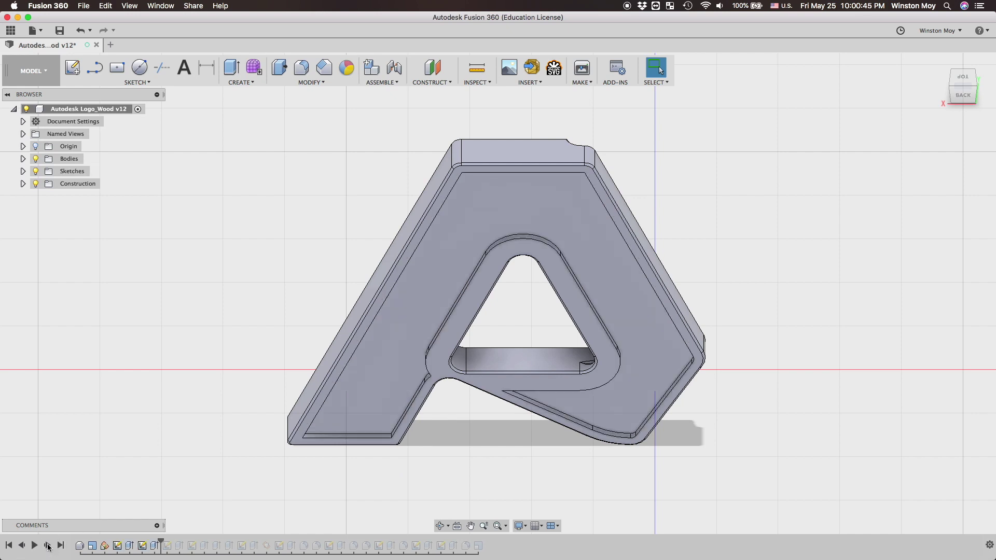
pyautogui.click(48, 545)
pyautogui.click(48, 545)
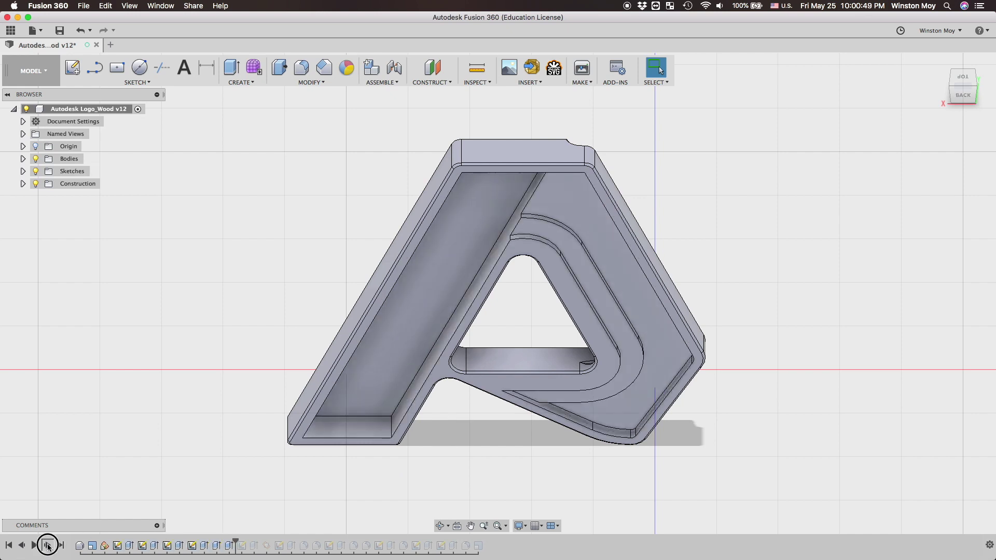
# Replay the remaining design history to its last feature and inspect the mounting post inside the leg's pocket
pyautogui.click(47, 545)
pyautogui.click(48, 545)
pyautogui.click(47, 545)
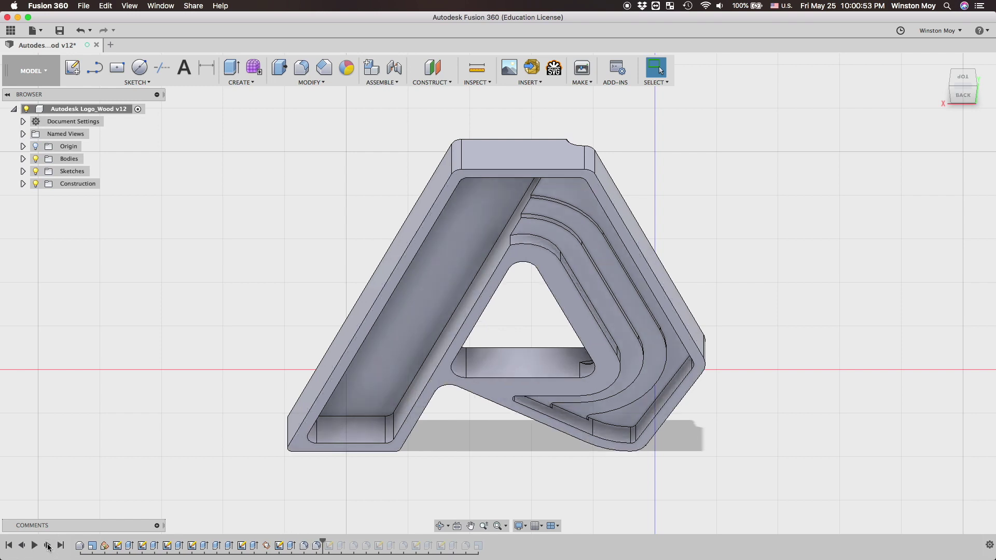
pyautogui.click(48, 545)
pyautogui.click(48, 545)
pyautogui.click(48, 546)
pyautogui.click(48, 546)
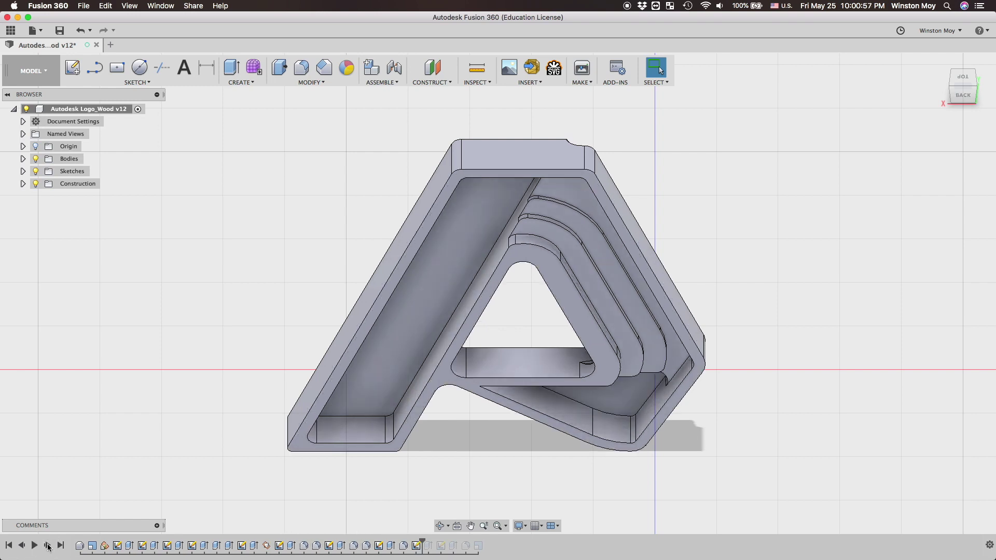
pyautogui.click(47, 545)
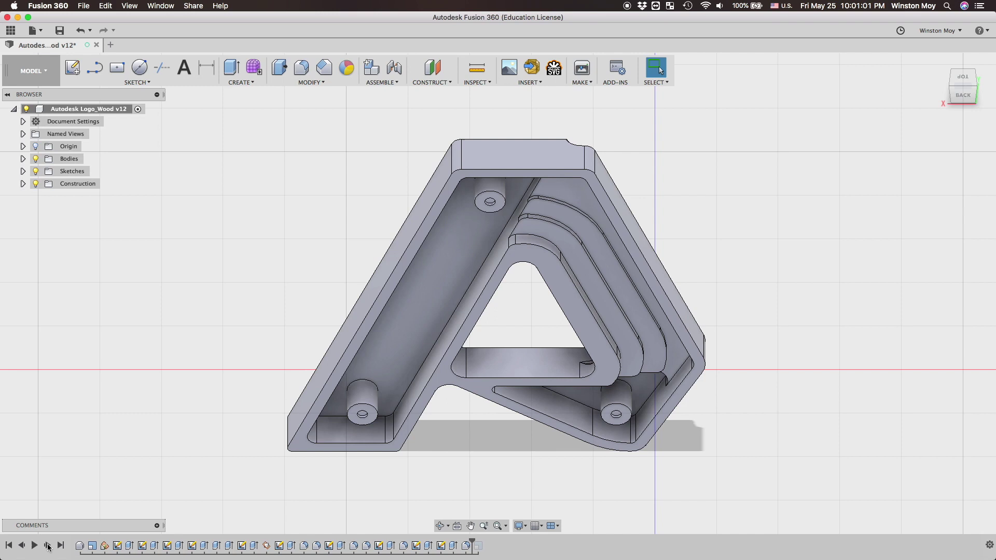
pyautogui.click(47, 546)
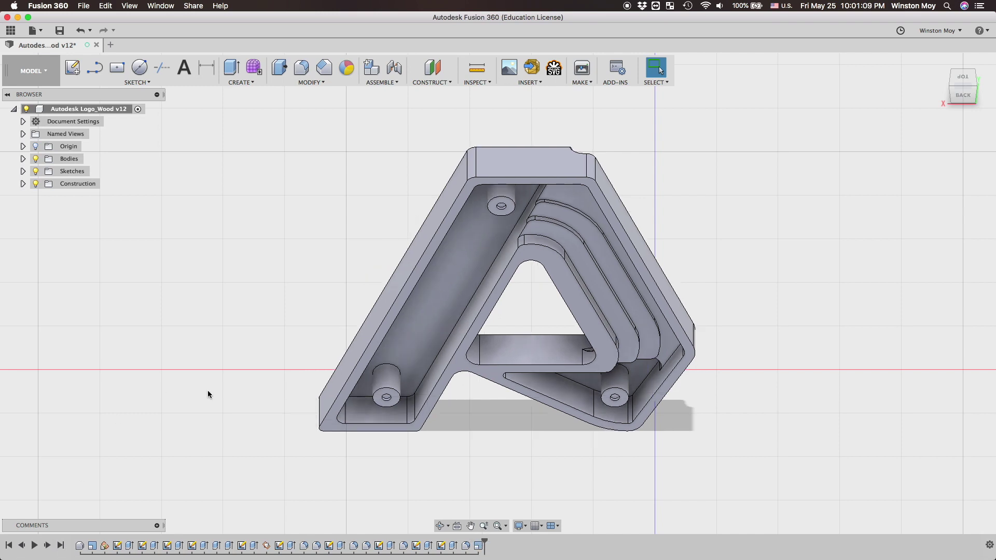
pyautogui.scroll(10, 386, 397)
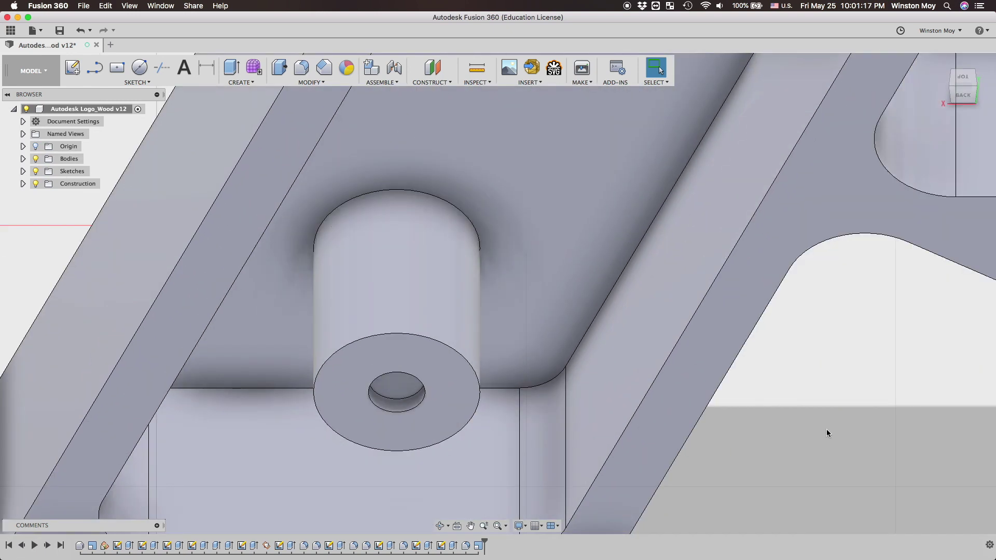
pyautogui.press('F6')
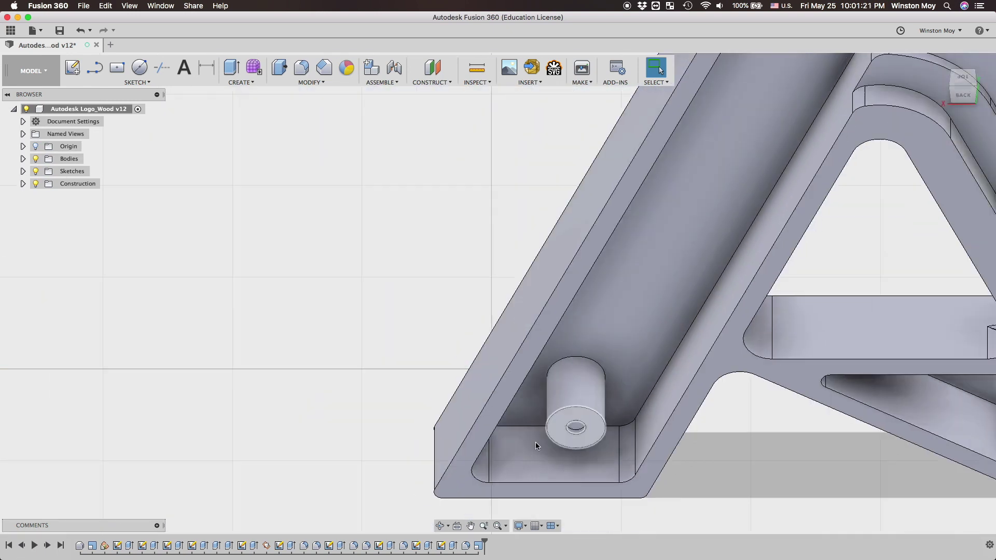
# Switch to the CAM workspace and display the Front setup's stock around the logo in a side view
pyautogui.click(32, 70)
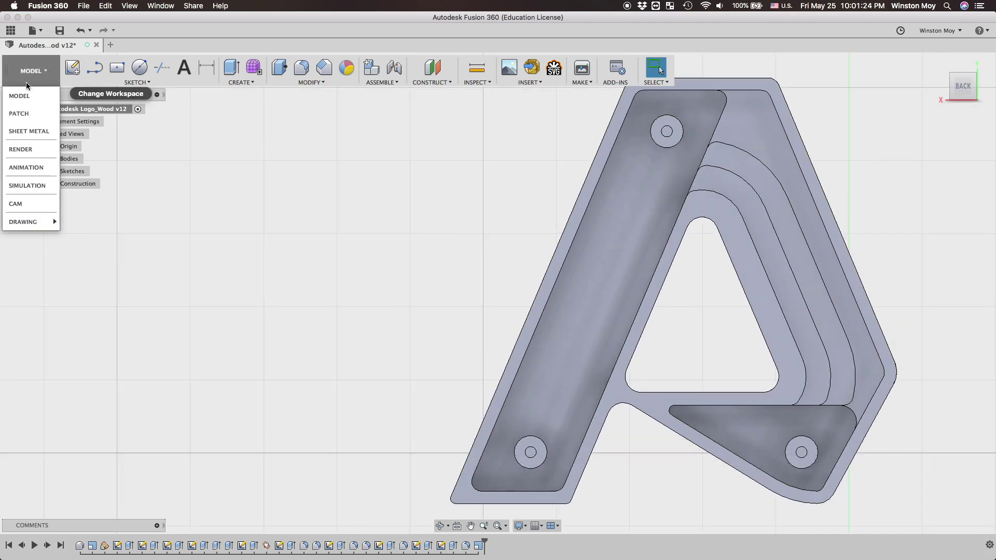
pyautogui.click(27, 199)
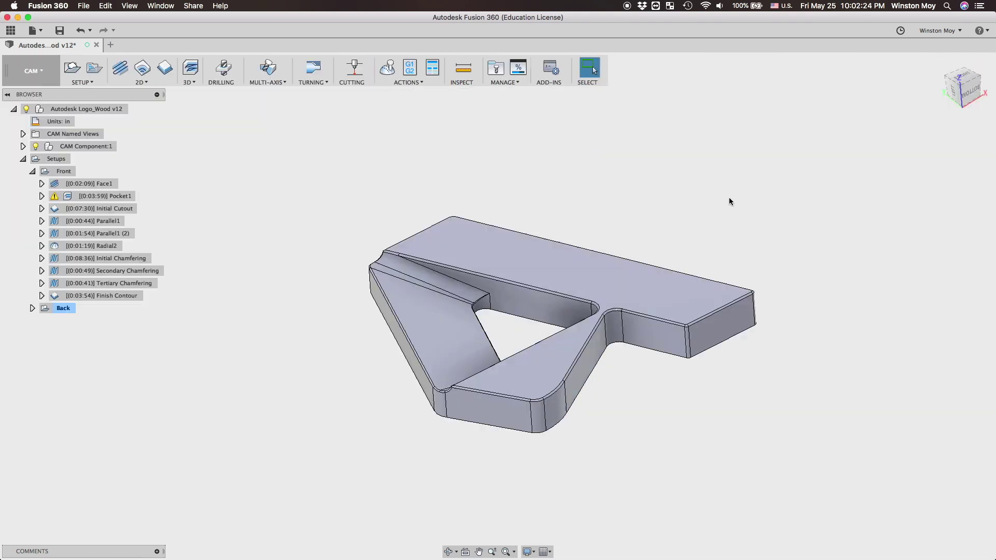
pyautogui.click(64, 172)
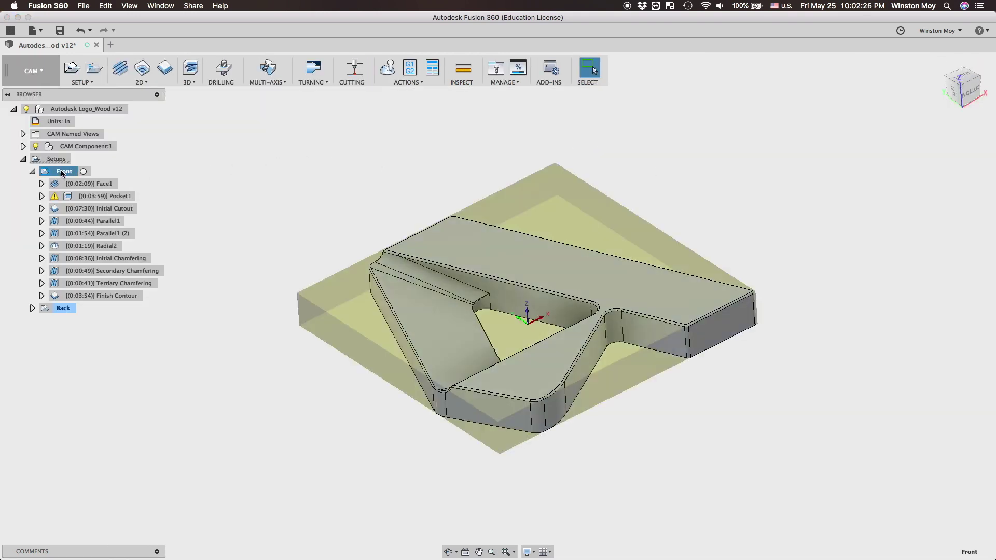
pyautogui.click(971, 95)
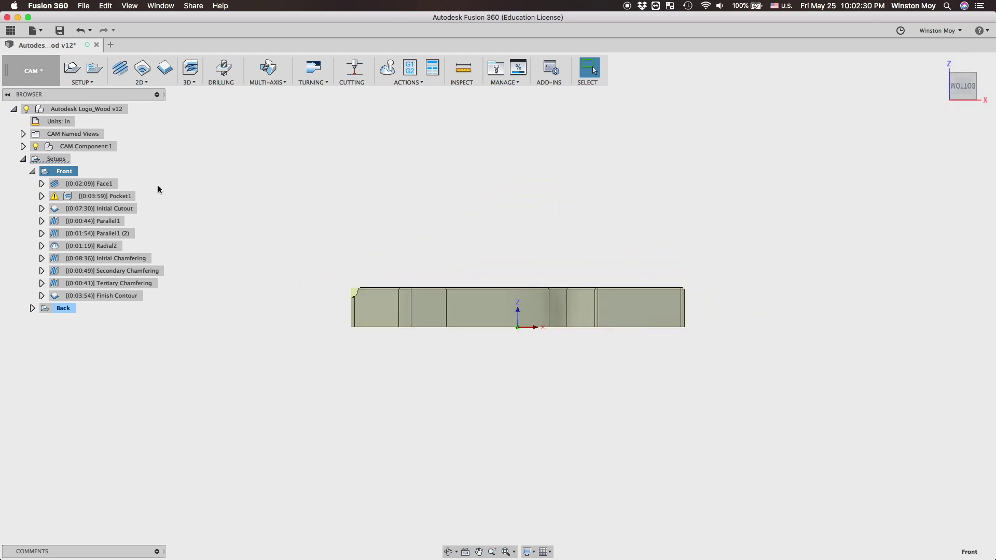
# Inspect the Face1, Pocket1 and Initial Cutout toolpaths of the Front setup one after another
pyautogui.click(104, 187)
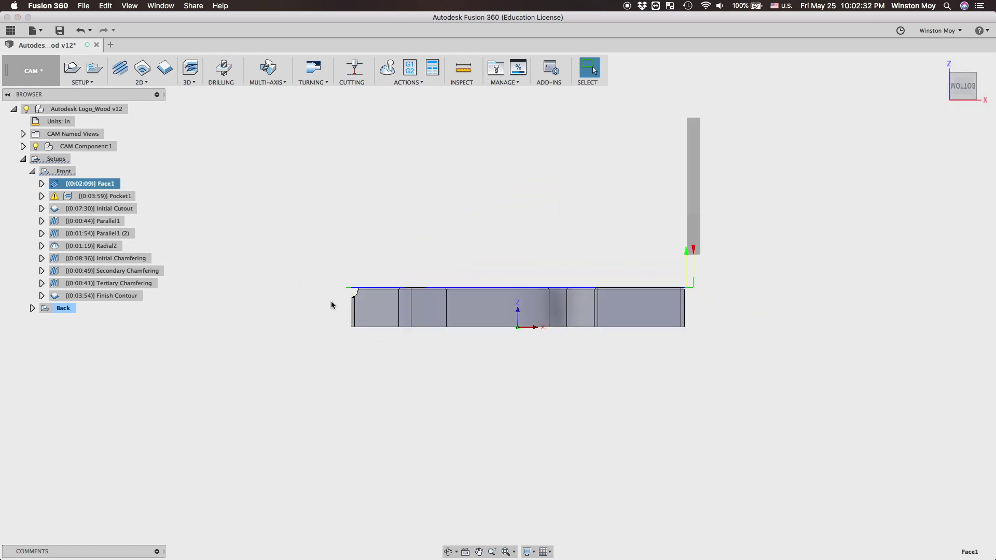
pyautogui.keyDown('shift'); pyautogui.moveTo(338, 296); pyautogui.dragTo(371, 323, button='middle'); pyautogui.keyUp('shift')
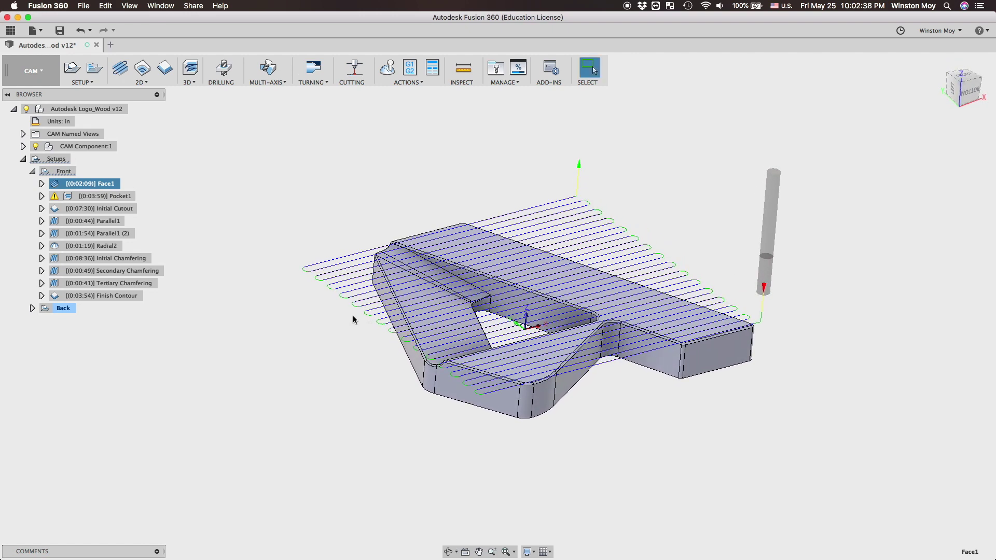
pyautogui.press('Escape')
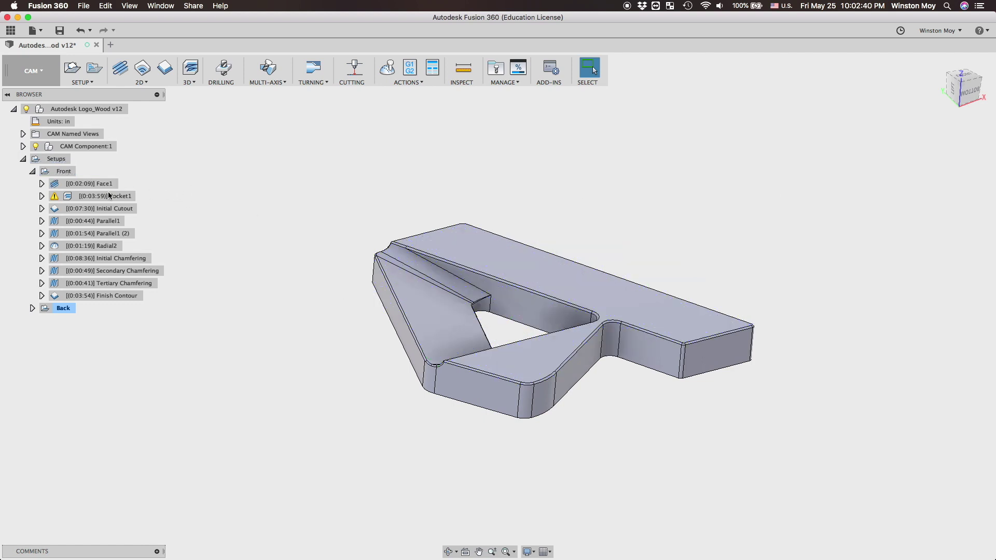
pyautogui.click(109, 197)
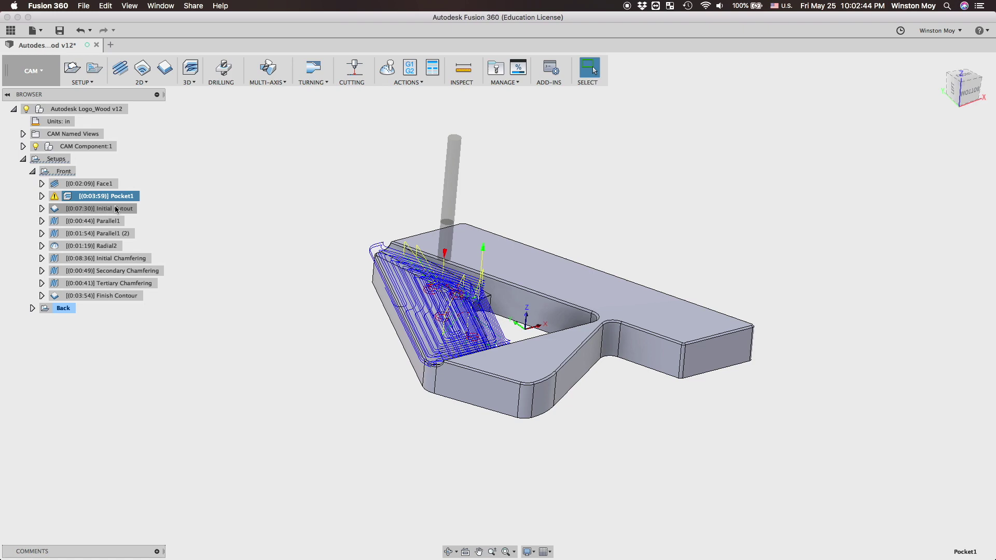
pyautogui.click(121, 209)
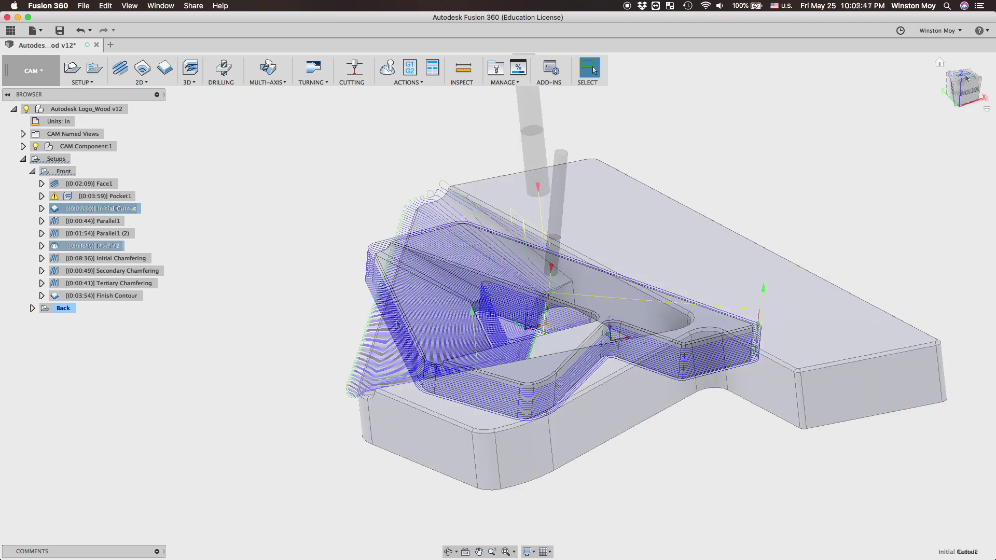
# Edit the passes of the Front setup's Parallel1 operation to a coarser stepover and regenerate its toolpath
pyautogui.moveTo(467, 290); pyautogui.dragTo(402, 303)
pyautogui.keyDown('shift'); pyautogui.moveTo(402, 303); pyautogui.dragTo(534, 346, button='middle'); pyautogui.keyUp('shift')
pyautogui.scroll(-3, 455, 349)
pyautogui.scroll(3, 454, 348)
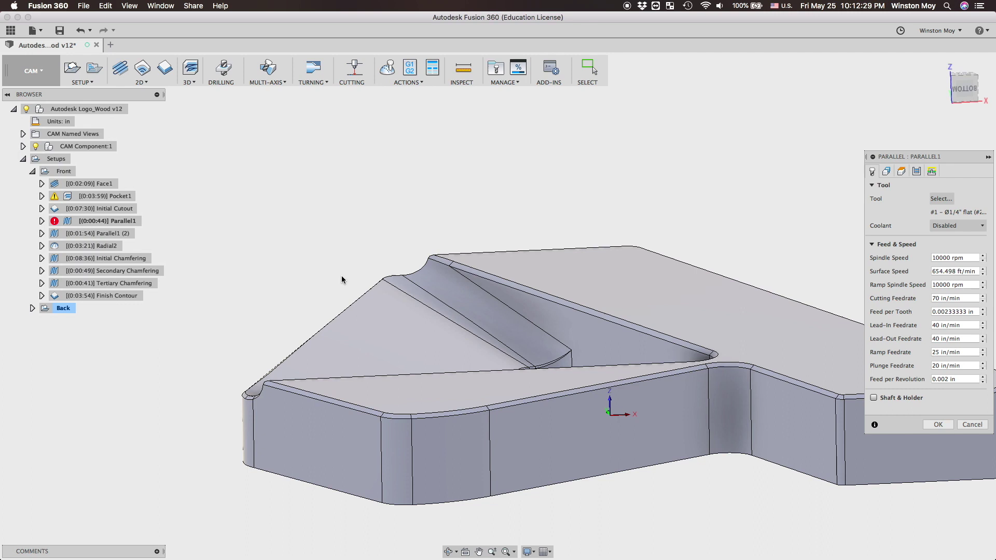
pyautogui.click(914, 173)
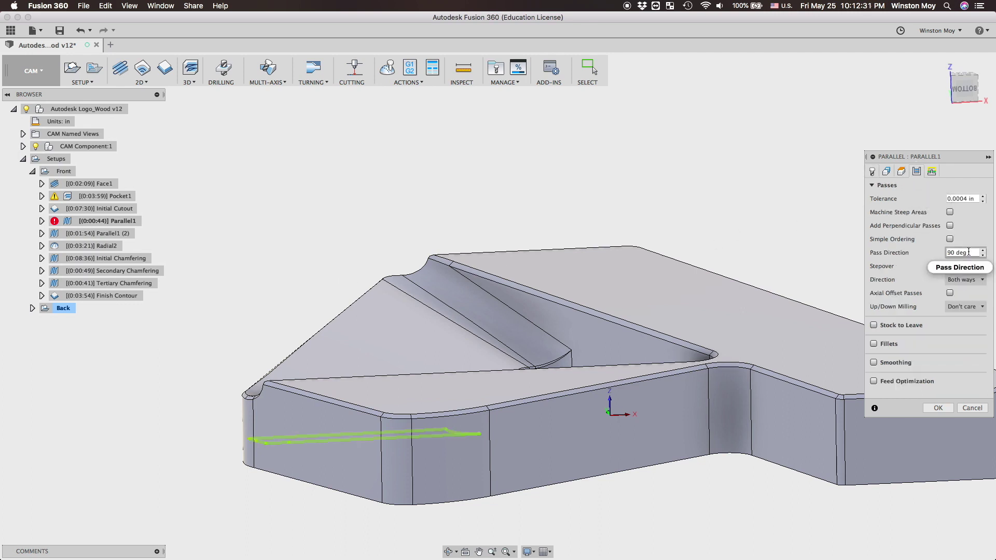
pyautogui.click(938, 408)
# Simulate the coarse Parallel1 toolpath with the stock shown and inspect the ridges left in the pocket corner
pyautogui.keyDown('shift'); pyautogui.moveTo(549, 358); pyautogui.dragTo(649, 343, button='middle'); pyautogui.keyUp('shift')
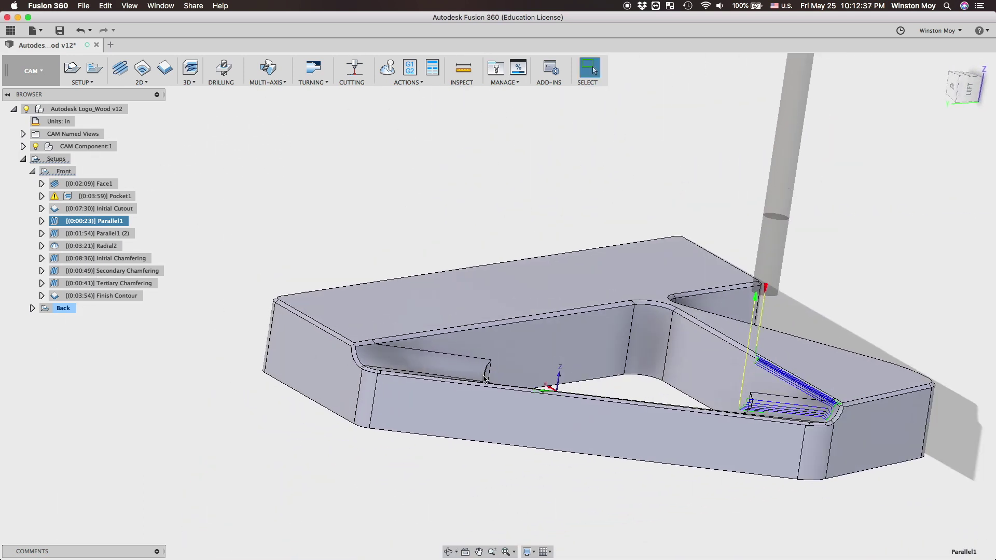
pyautogui.scroll(3, 805, 392)
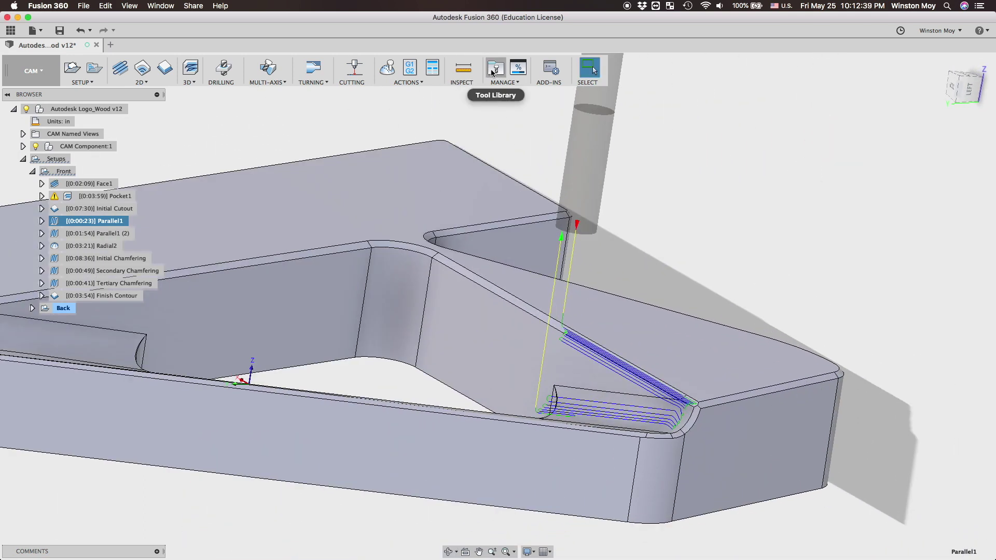
pyautogui.click(387, 68)
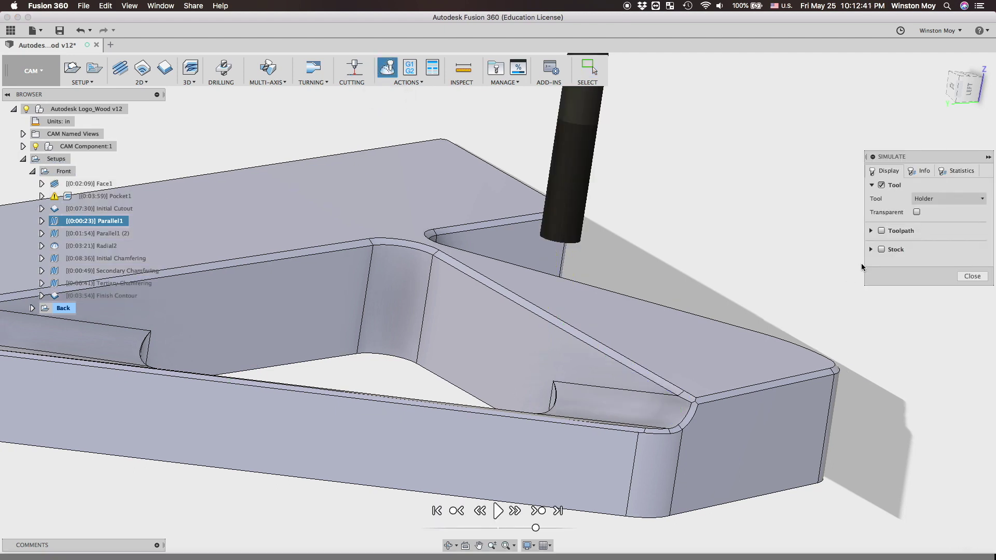
pyautogui.click(882, 250)
pyautogui.scroll(10, 671, 421)
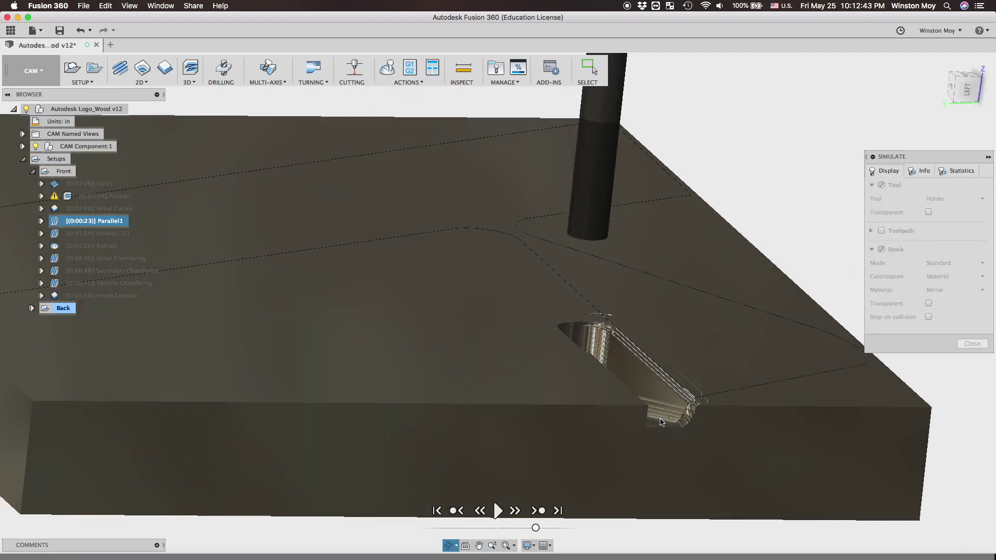
pyautogui.keyDown('shift'); pyautogui.moveTo(672, 421); pyautogui.dragTo(637, 402, button='middle'); pyautogui.keyUp('shift')
pyautogui.scroll(-5, 643, 397)
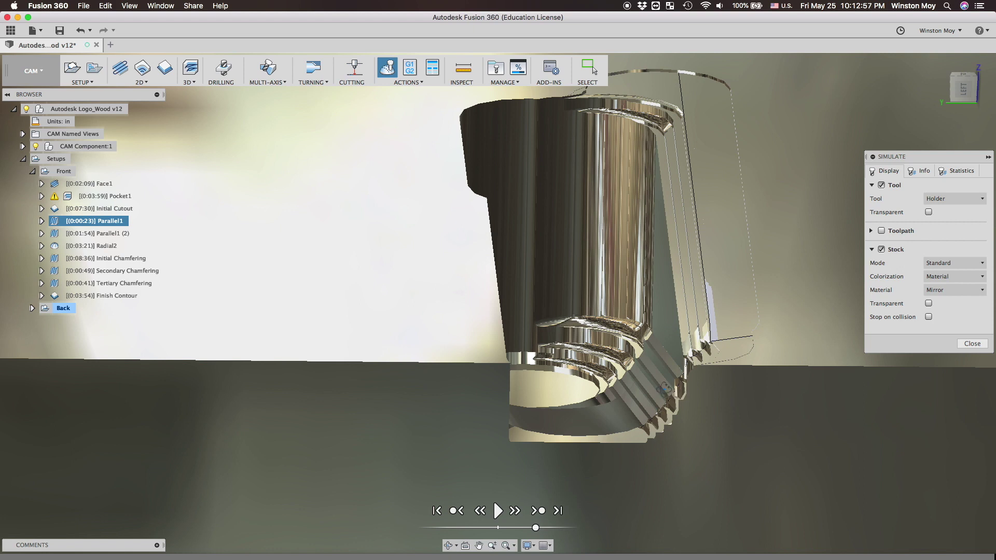
pyautogui.keyDown('shift'); pyautogui.moveTo(664, 388); pyautogui.dragTo(830, 291, button='middle'); pyautogui.keyUp('shift')
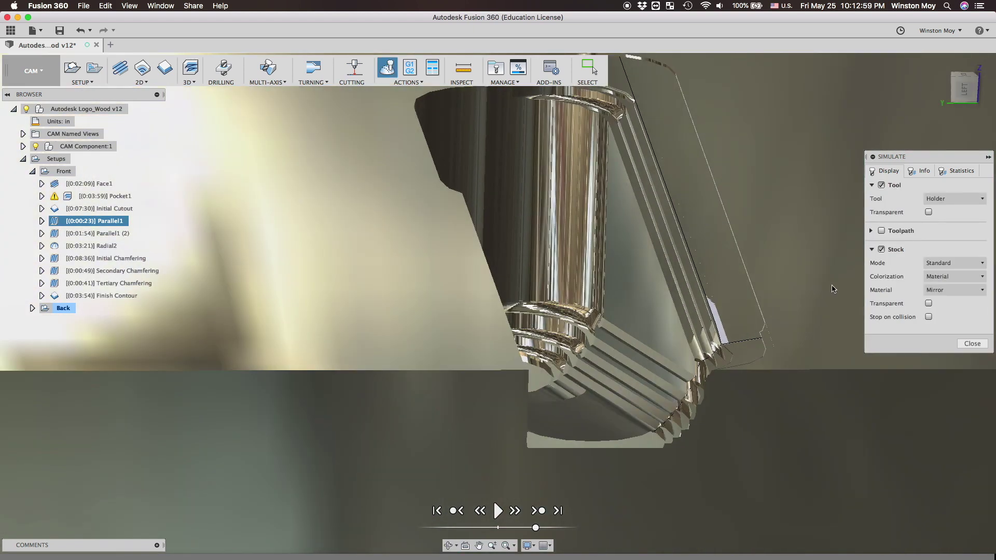
# Toggle the toolpath display in the Parallel1 simulation and examine the machined corner surface up close
pyautogui.click(882, 231)
pyautogui.moveTo(678, 358)
pyautogui.keyDown('shift'); pyautogui.mouseDown(button='middle')
pyautogui.moveTo(664, 360)
pyautogui.moveTo(676, 357)
pyautogui.mouseUp(button='middle'); pyautogui.keyUp('shift')
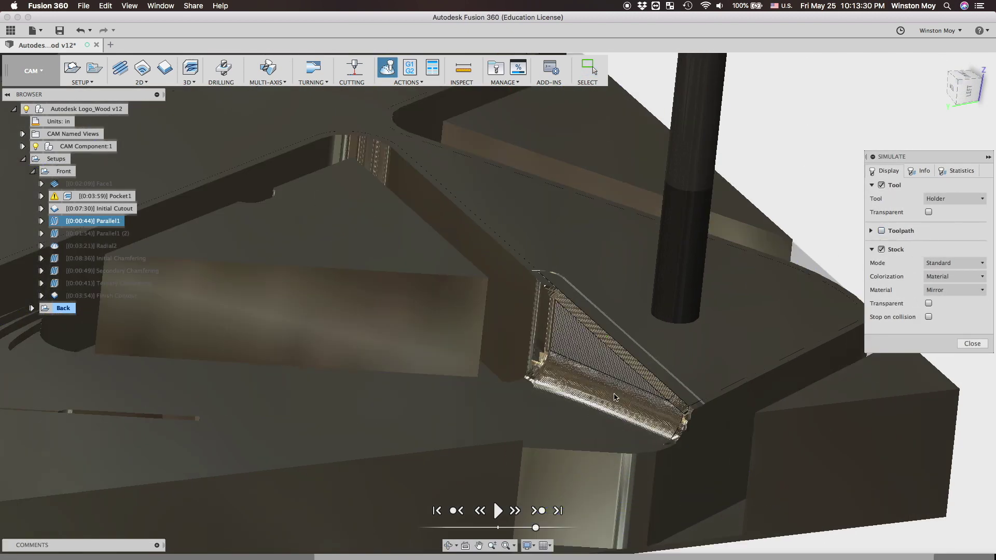
pyautogui.scroll(5, 614, 398)
pyautogui.keyDown('shift'); pyautogui.moveTo(589, 361); pyautogui.dragTo(604, 375, button='middle'); pyautogui.keyUp('shift')
pyautogui.click(965, 82)
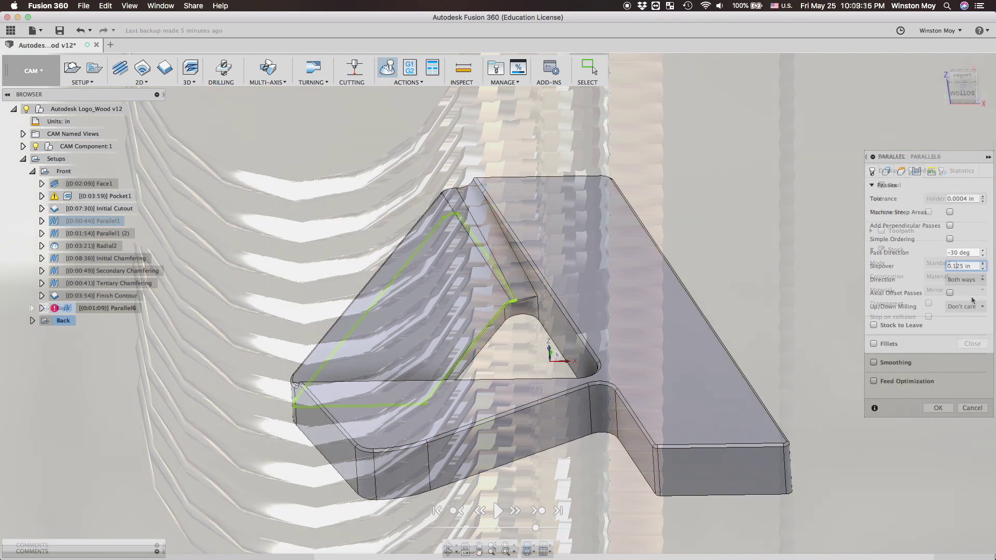
# Generate Parallel6 with a -30 deg pass direction and 0.125 in stepover, and inspect the simulated surface of the sloped face
pyautogui.press('Return')
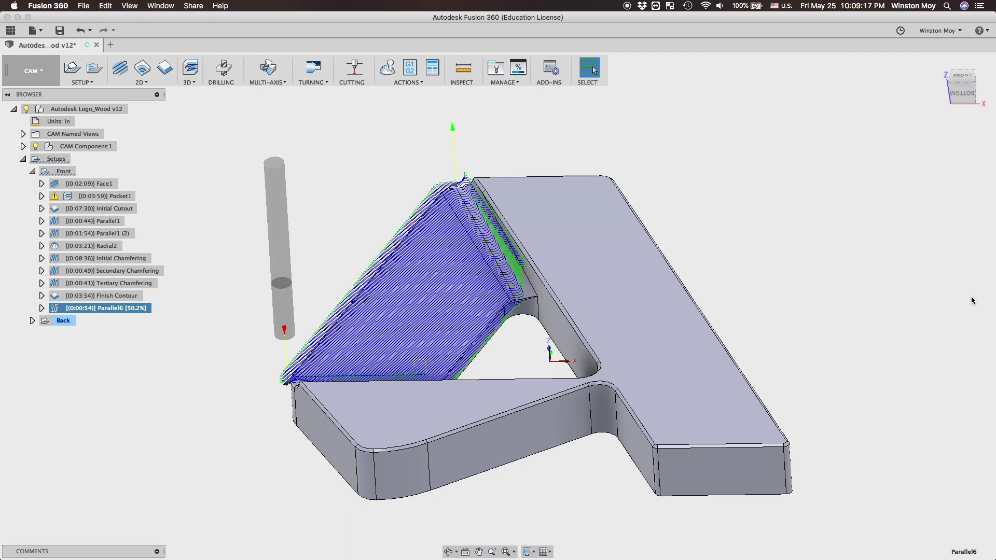
pyautogui.scroll(5, 457, 209)
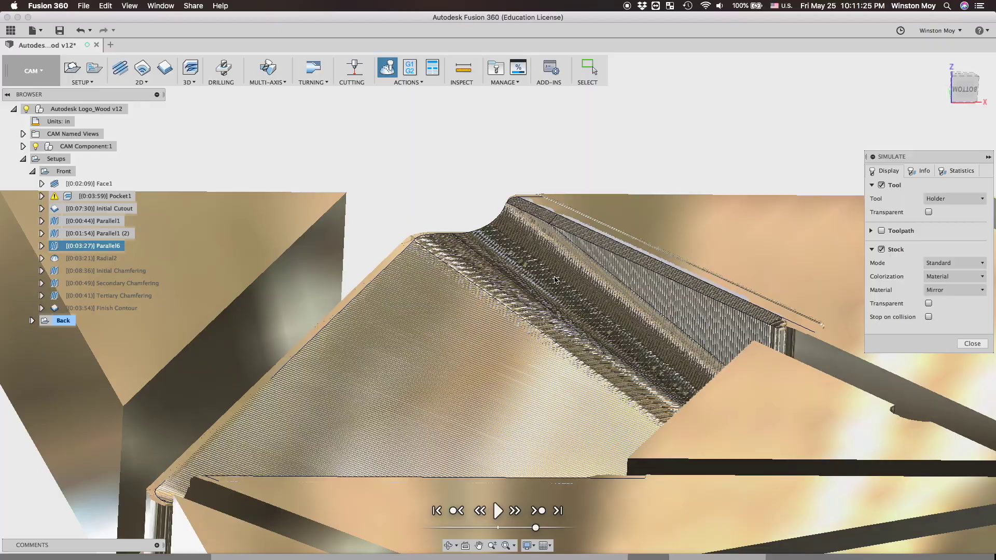
pyautogui.scroll(5, 554, 281)
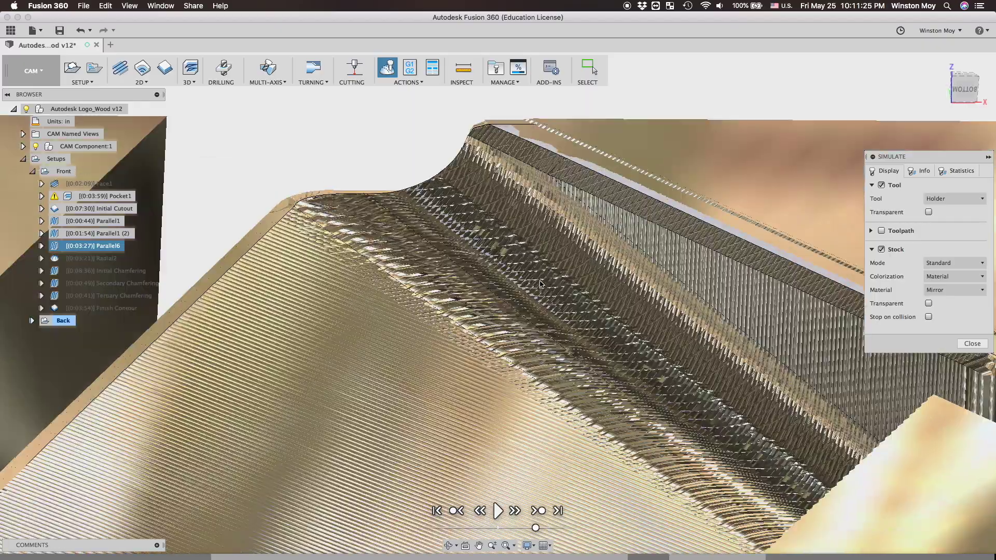
pyautogui.moveTo(513, 293)
pyautogui.keyDown('shift'); pyautogui.mouseDown(button='middle')
pyautogui.moveTo(483, 296)
pyautogui.moveTo(494, 298)
pyautogui.mouseUp(button='middle'); pyautogui.keyUp('shift')
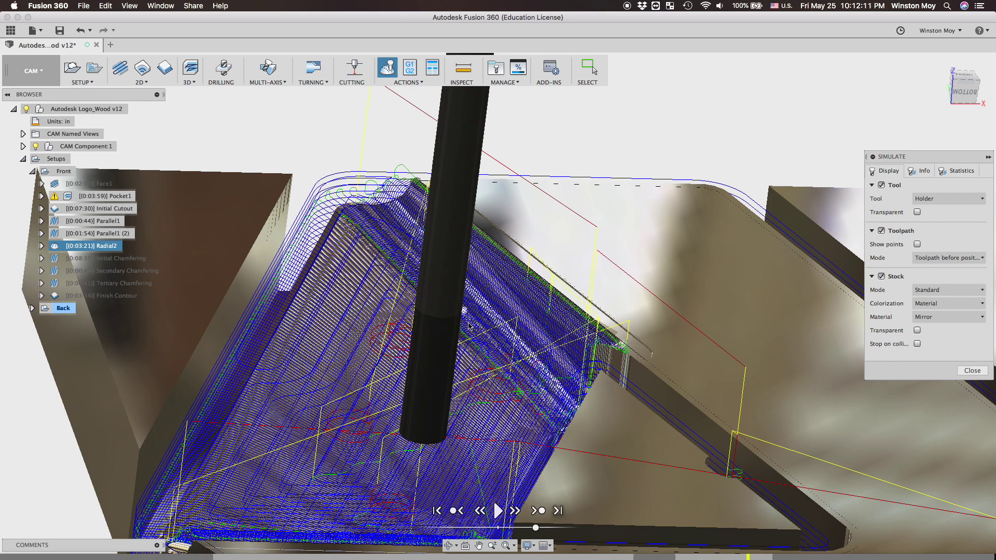
# Examine the Radial2 toolpath over the simulated stock along the curved groove, and hide the toolpath
pyautogui.keyDown('shift'); pyautogui.moveTo(469, 326); pyautogui.dragTo(455, 333, button='middle'); pyautogui.keyUp('shift')
pyautogui.keyDown('shift'); pyautogui.moveTo(433, 252); pyautogui.dragTo(546, 255, button='middle'); pyautogui.keyUp('shift')
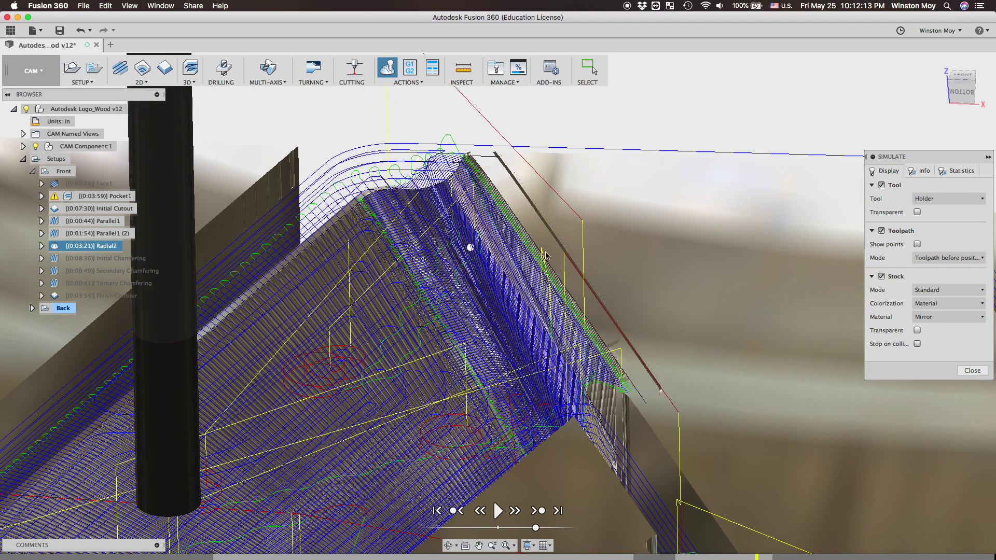
pyautogui.click(881, 232)
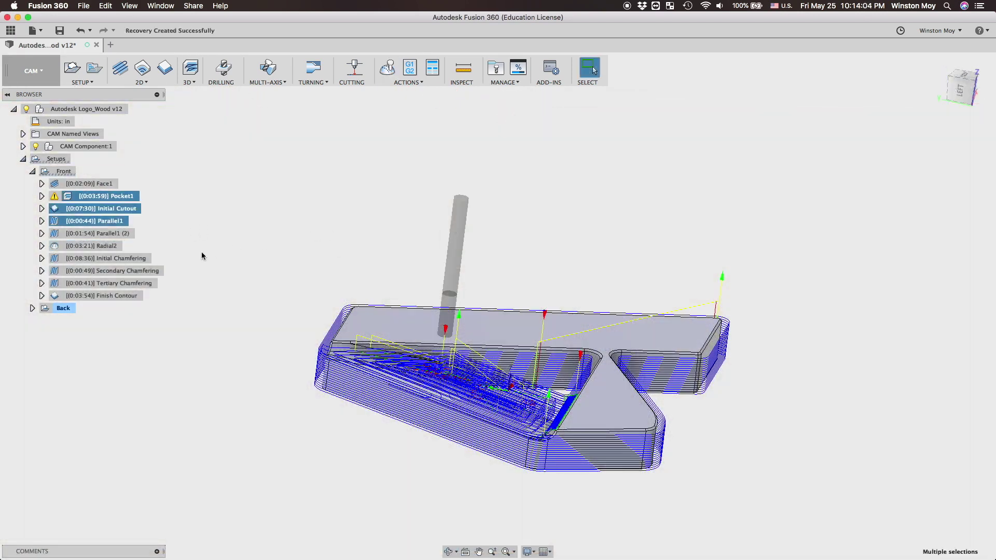
# Inspect the Initial, Secondary and Tertiary Chamfering and Finish Contour toolpaths of the Front setup in the home view
pyautogui.click(108, 259)
pyautogui.click(114, 271)
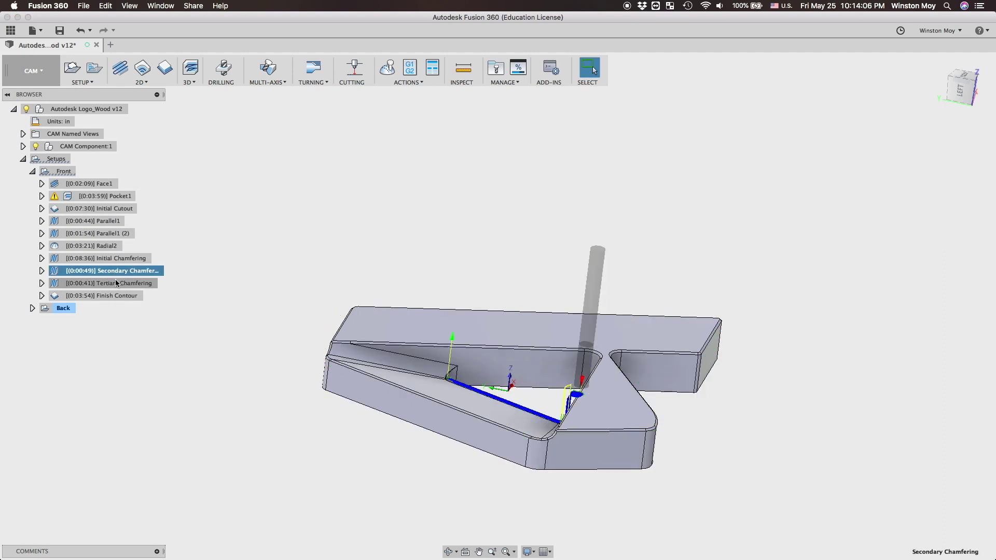
pyautogui.click(108, 258)
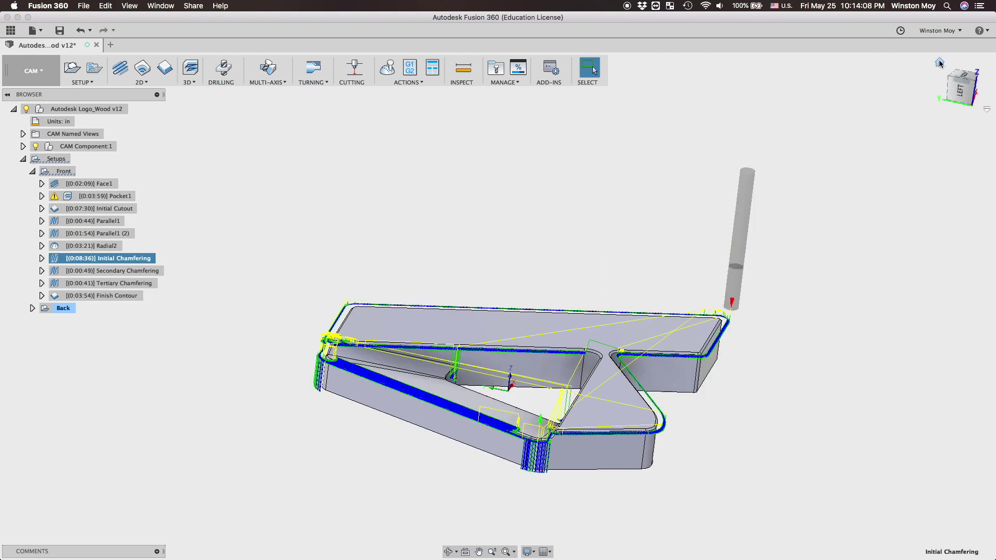
pyautogui.click(940, 62)
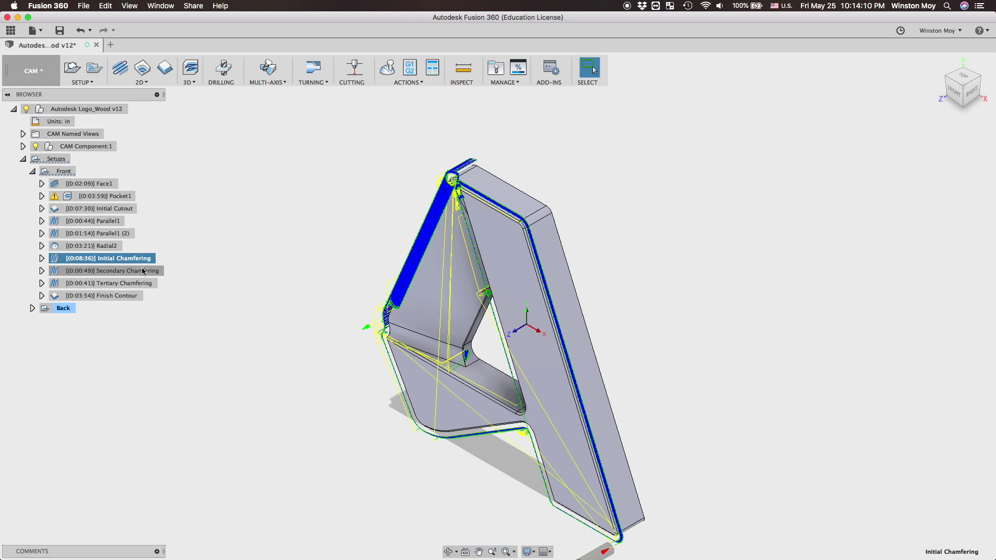
pyautogui.click(142, 271)
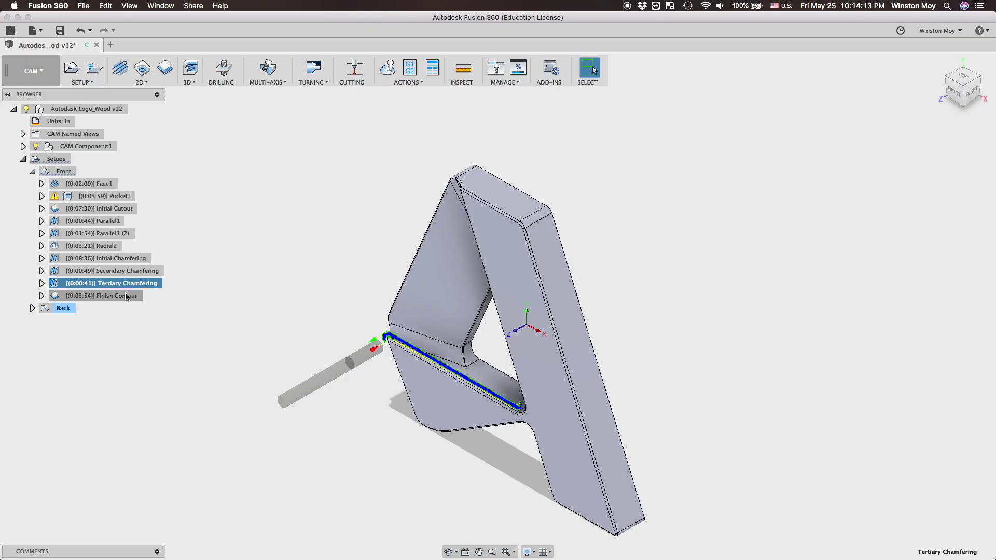
pyautogui.click(126, 296)
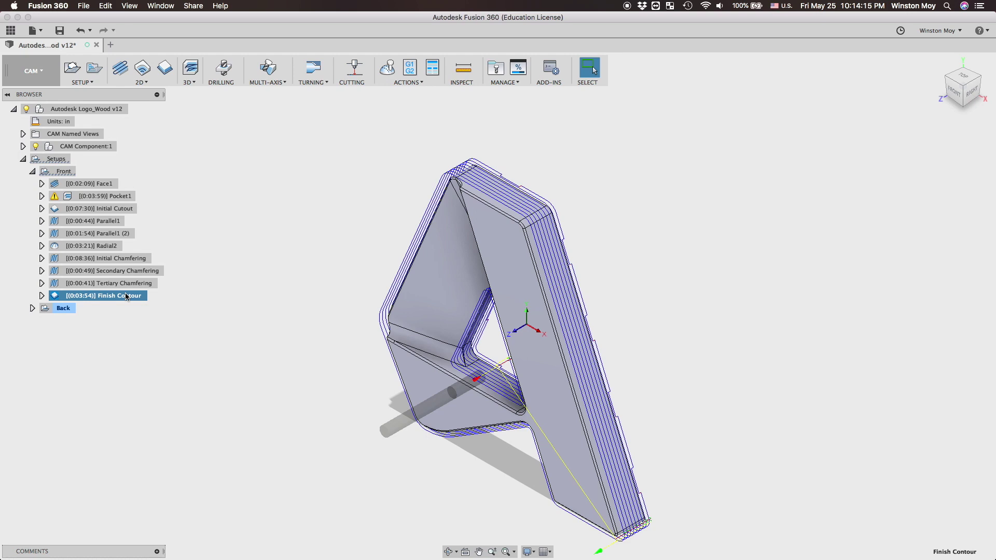
# Expand the Back setup and generate the toolpaths of all its operations
pyautogui.click(38, 309)
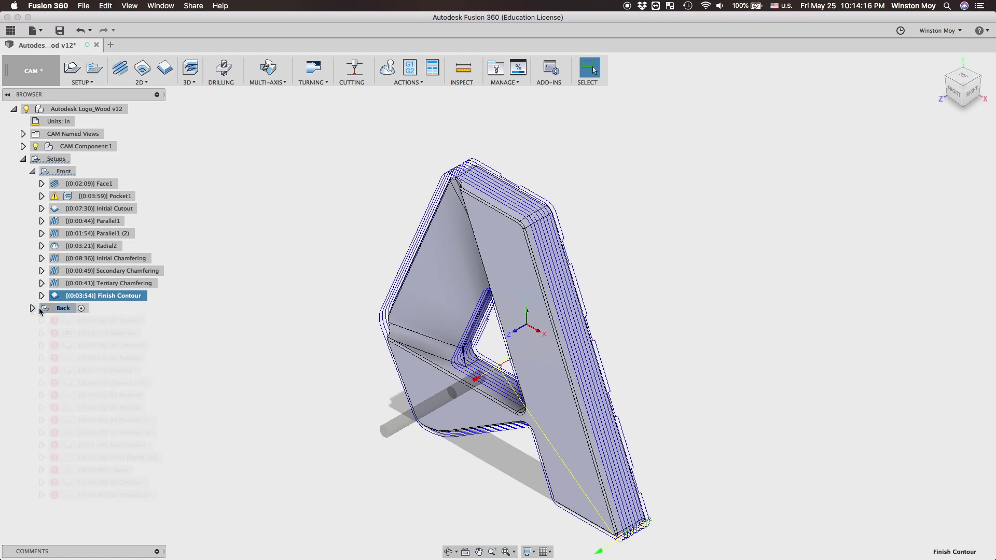
pyautogui.rightClick(62, 308)
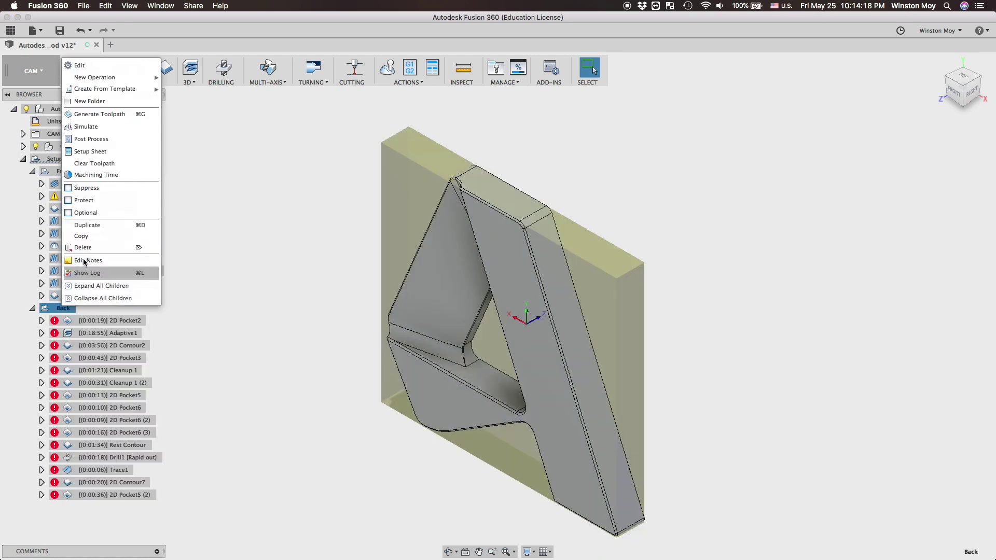
pyautogui.click(115, 115)
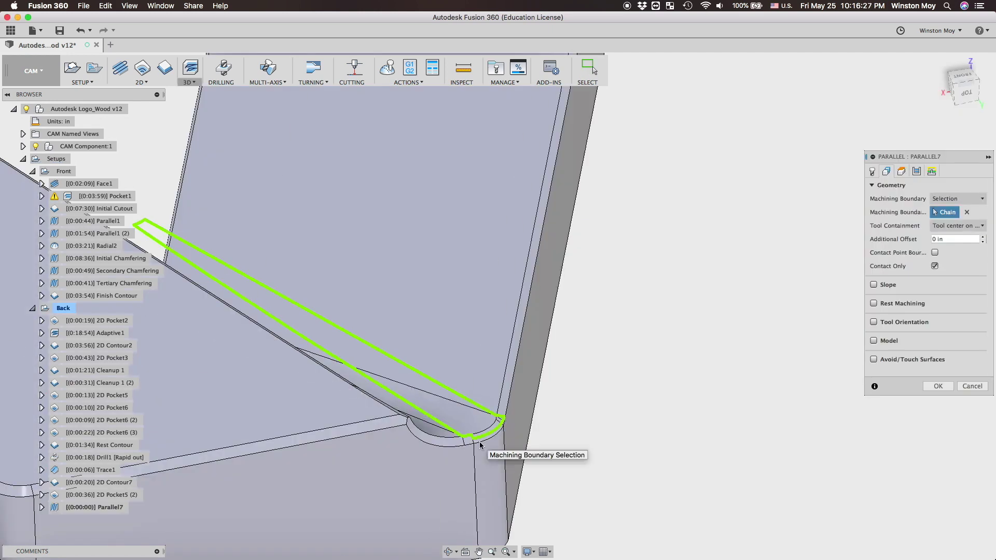
# Try to reselect Parallel7's machining boundary as a chain around the curved chamfer at the logo's corner, and cancel the operation
pyautogui.click(482, 437)
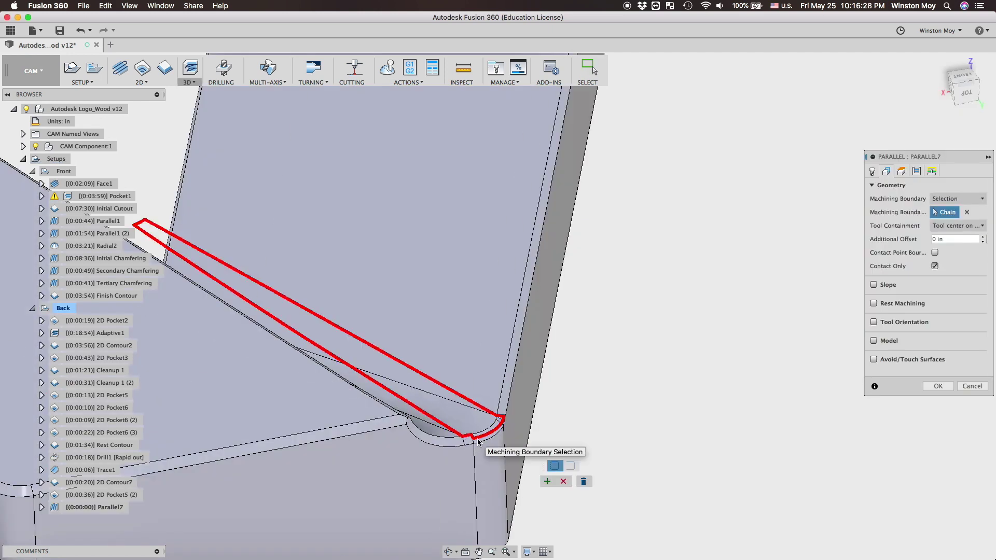
pyautogui.scroll(5, 474, 436)
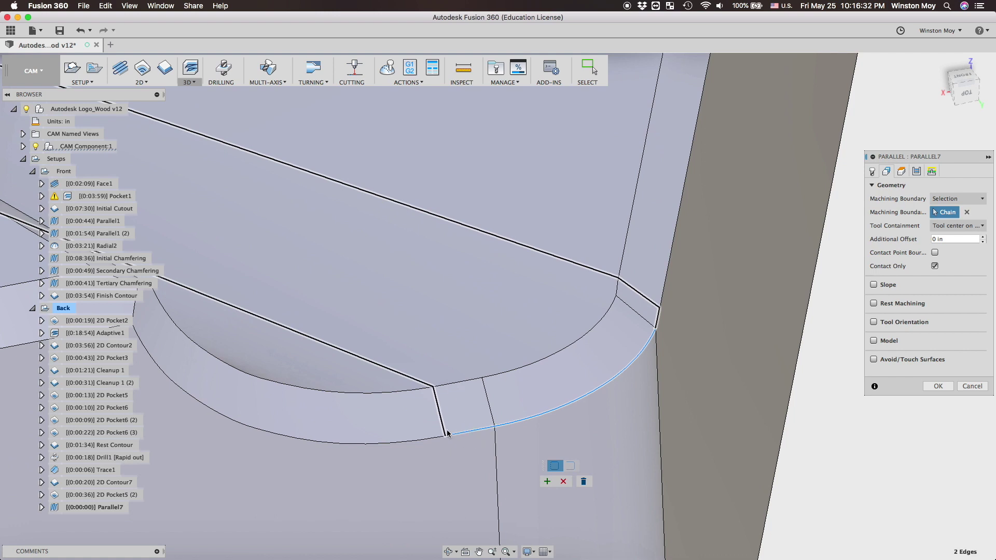
pyautogui.click(407, 441)
pyautogui.scroll(-3, 241, 363)
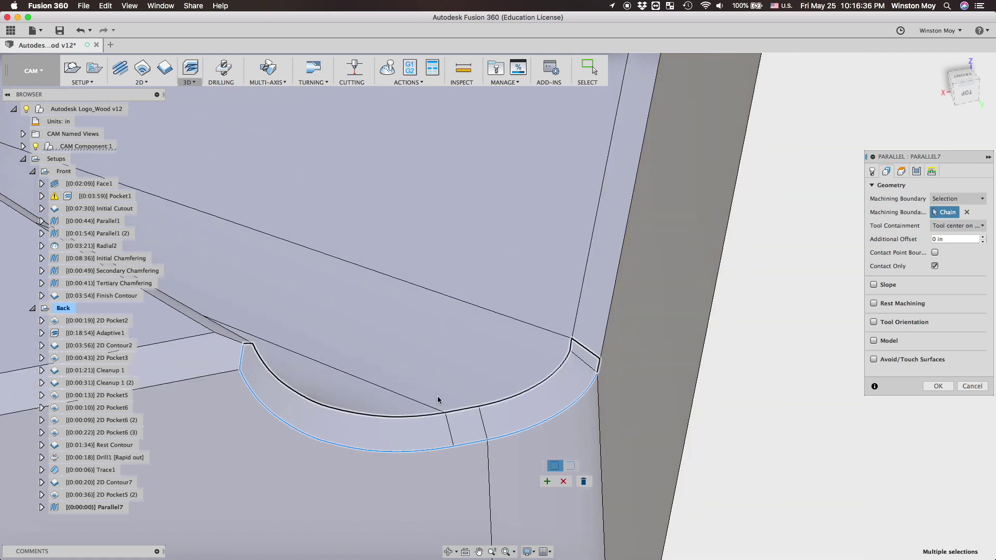
pyautogui.click(577, 341)
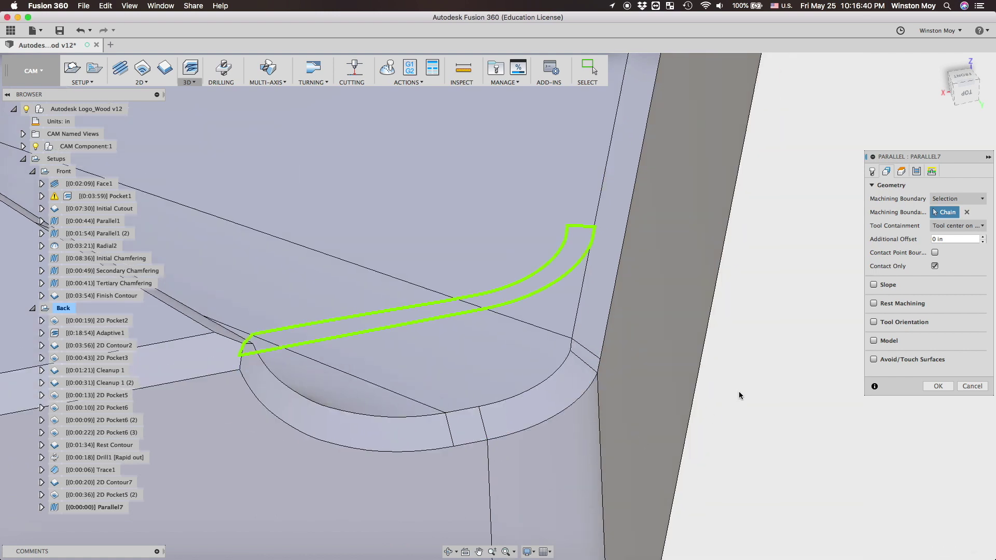
pyautogui.click(963, 78)
pyautogui.scroll(5, 625, 501)
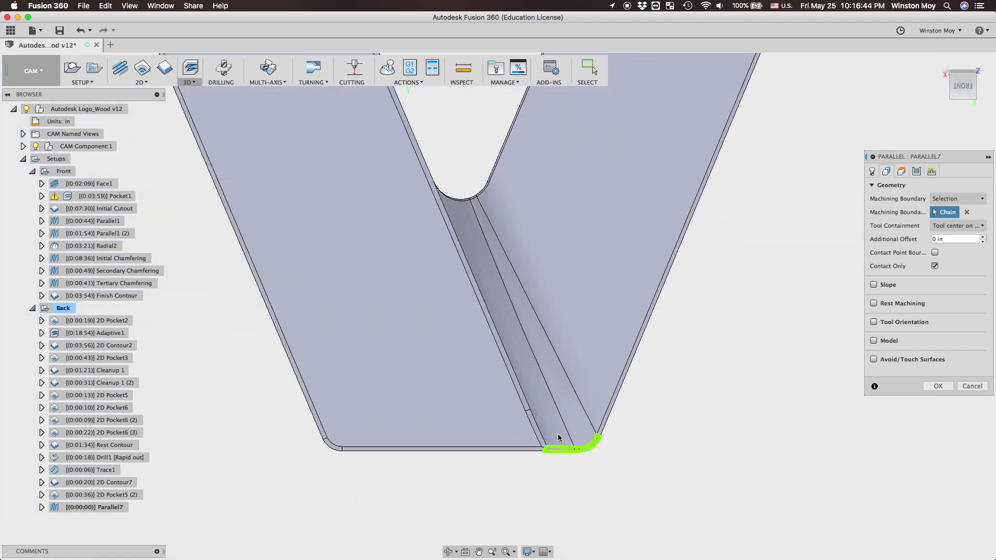
pyautogui.click(972, 386)
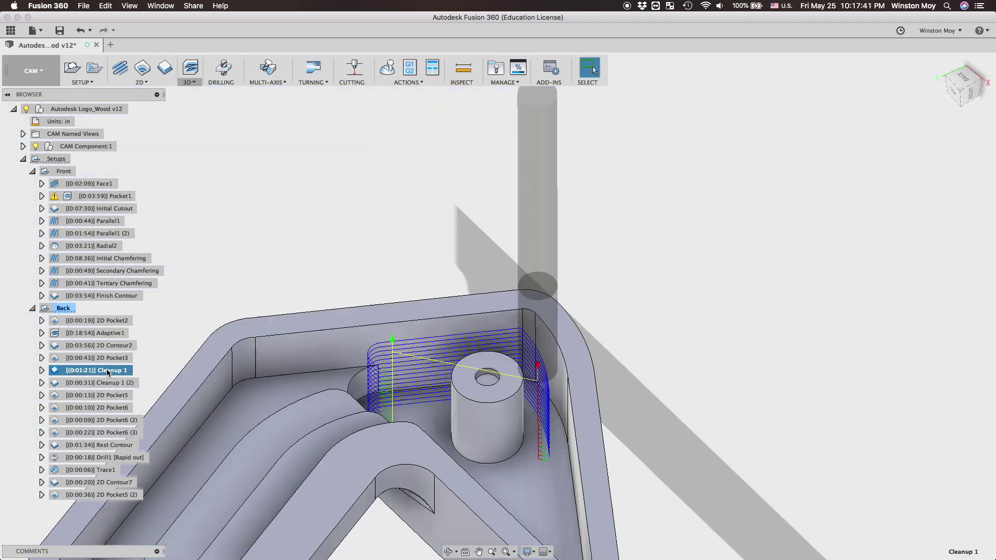
# Edit Cleanup 1 and select an open contour chain along the pocket's floor edge around the mounting post
pyautogui.rightClick(98, 370)
pyautogui.click(195, 98)
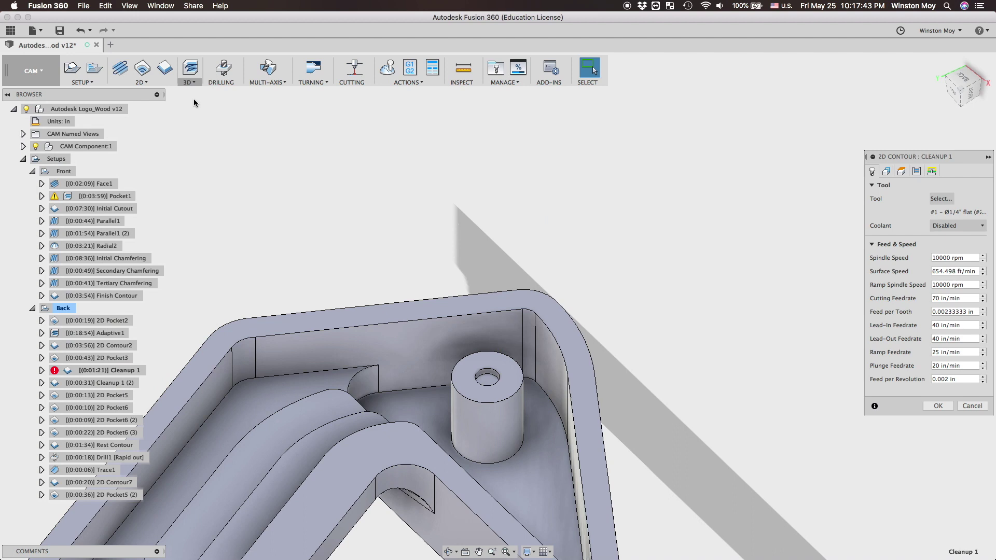
pyautogui.click(545, 409)
pyautogui.click(548, 409)
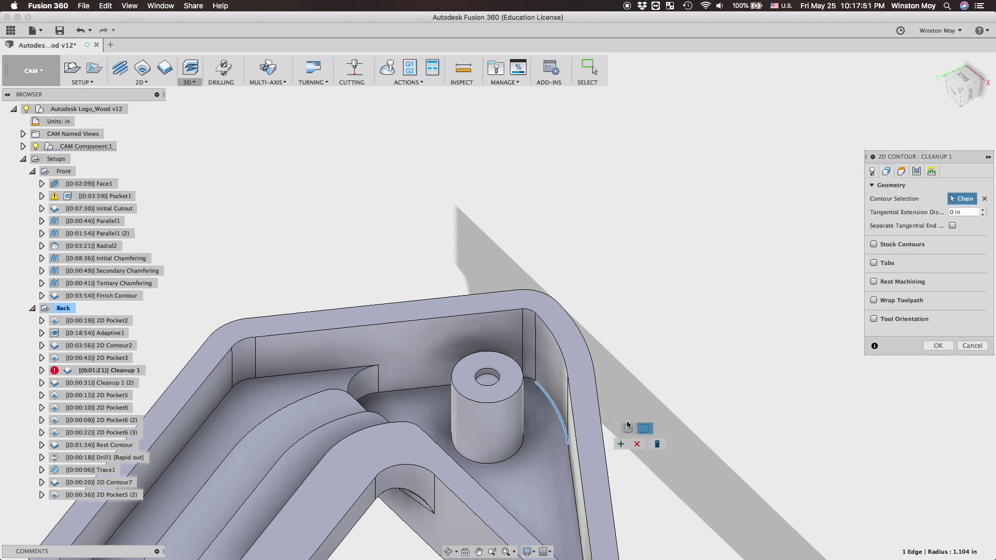
pyautogui.click(376, 395)
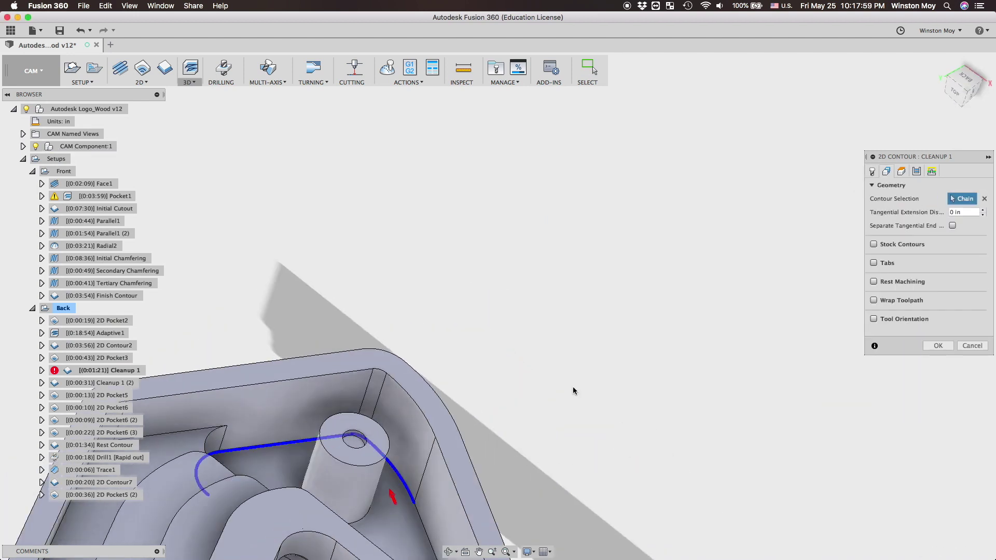
pyautogui.keyDown('shift'); pyautogui.moveTo(574, 330); pyautogui.dragTo(408, 497, button='middle'); pyautogui.keyUp('shift')
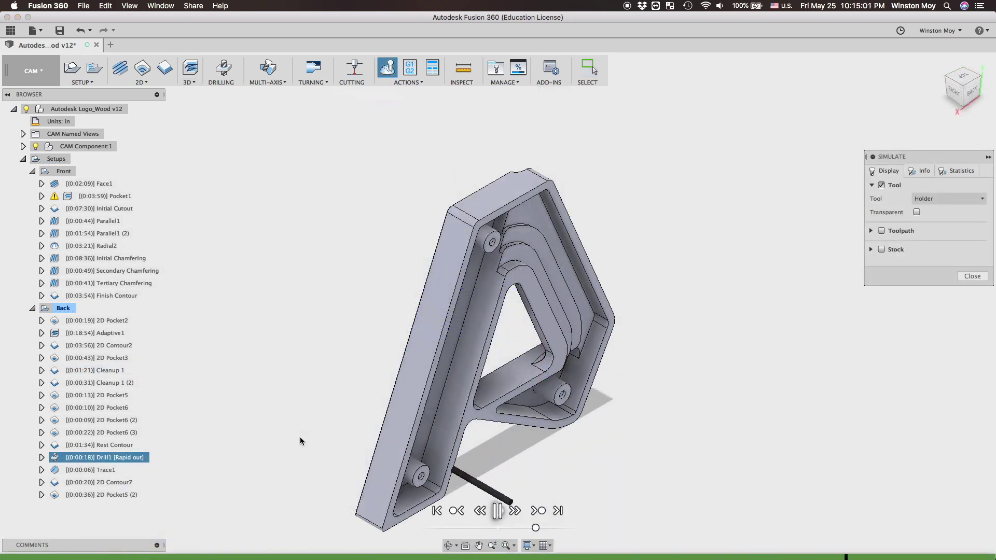
# Close the Drill1 simulation and examine the logo's thickness from its left side
pyautogui.click(960, 276)
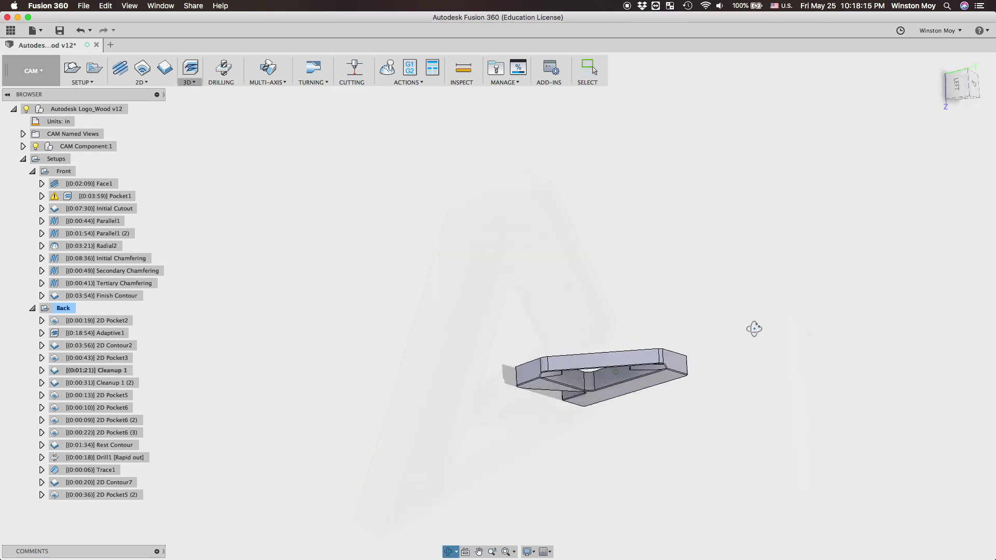
pyautogui.click(958, 87)
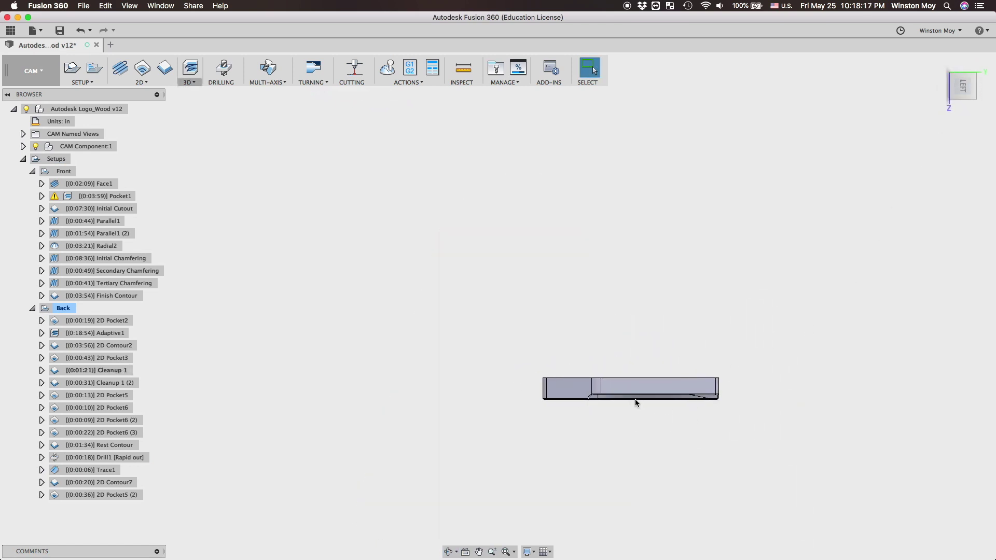
pyautogui.scroll(5, 636, 399)
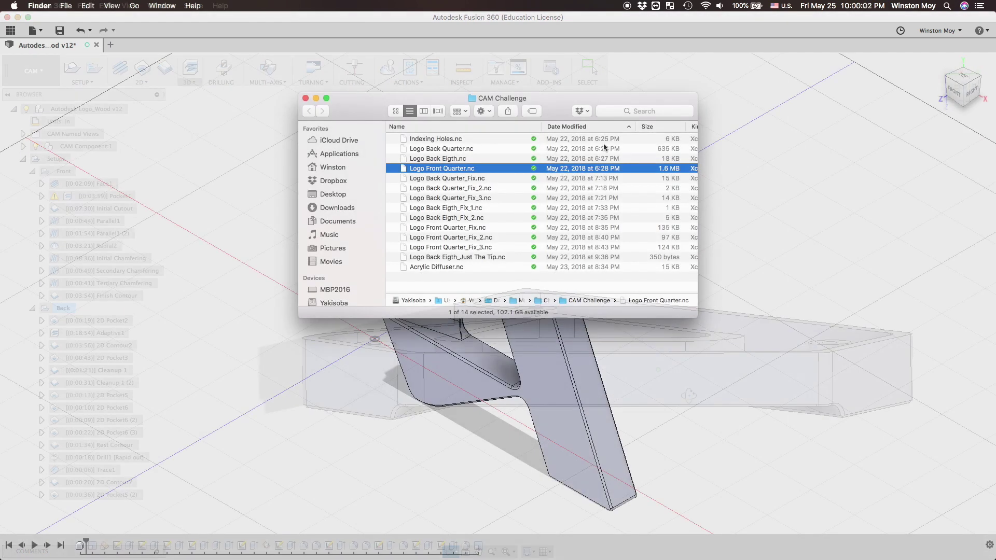
# In Finder's CAM Challenge folder, select the four files from Indexing Holes.nc through Logo Front Quarter.nc
pyautogui.keyDown('shift'); pyautogui.click(604, 140); pyautogui.keyUp('shift')
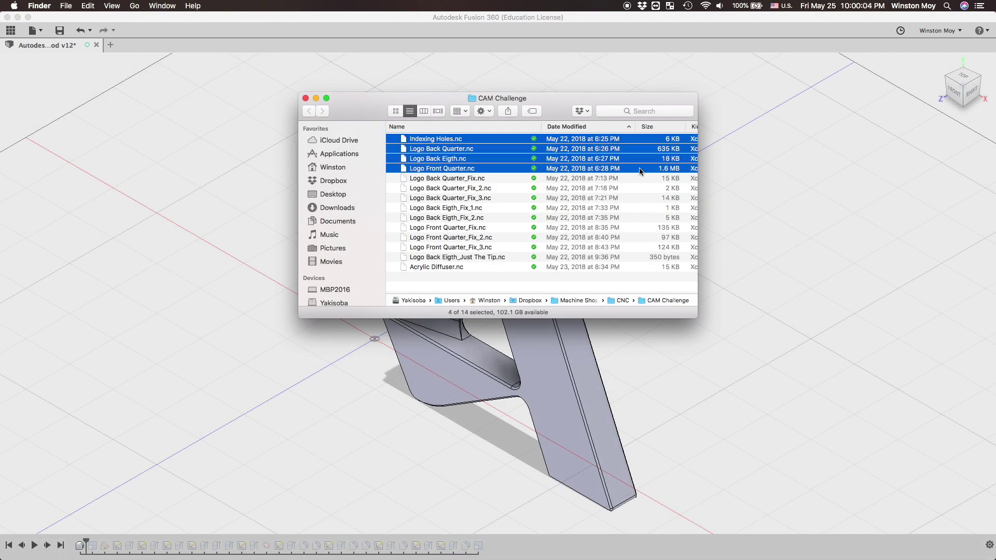